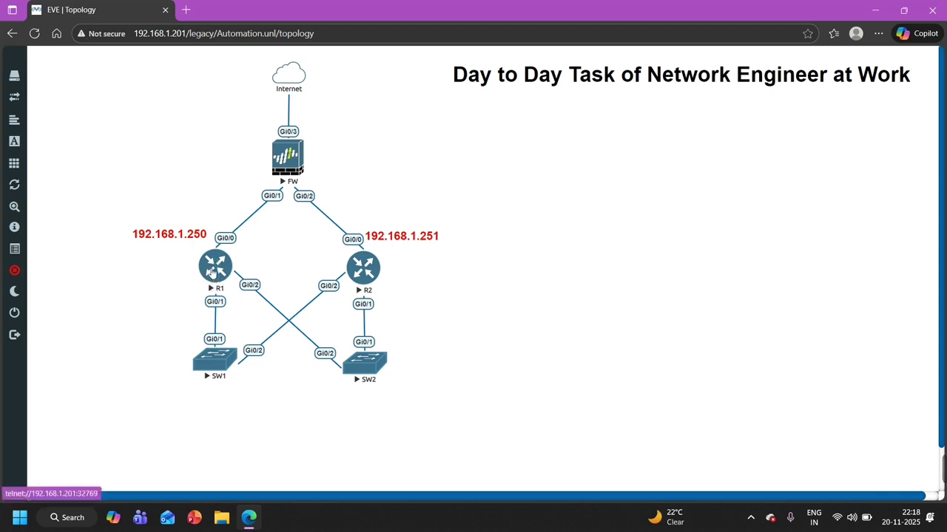
pyautogui.moveTo(114, 219); pyautogui.dragTo(207, 249)
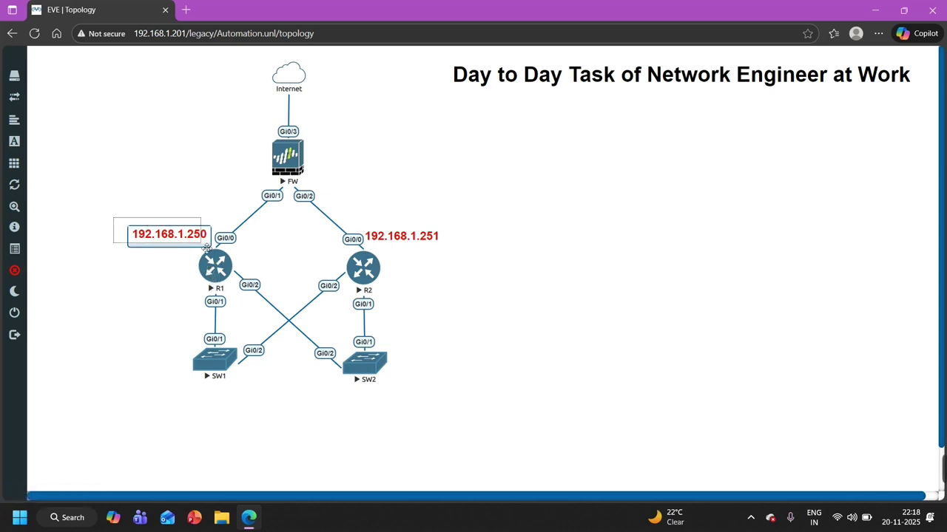
pyautogui.click(207, 248)
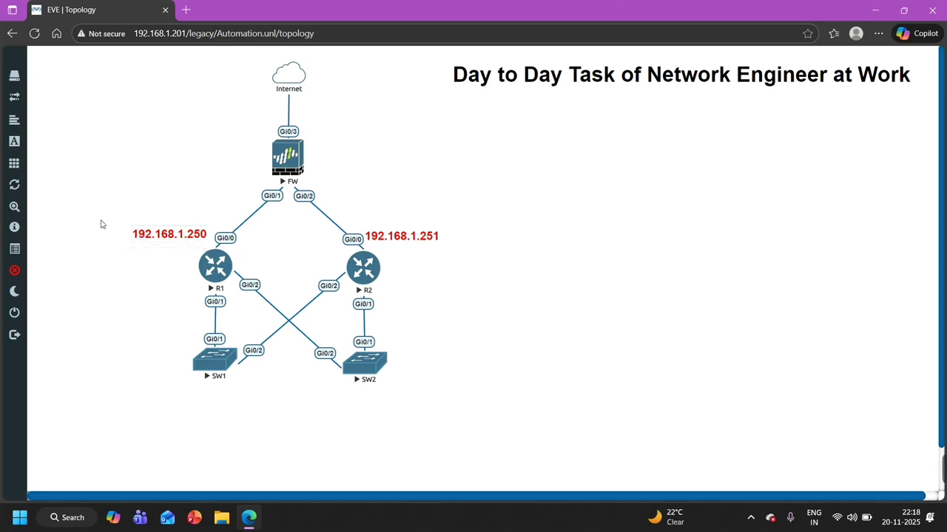
pyautogui.moveTo(100, 219); pyautogui.dragTo(213, 249)
# Switch from the topology to the desktop and launch PRTG Network Monitor.
pyautogui.click(874, 9)
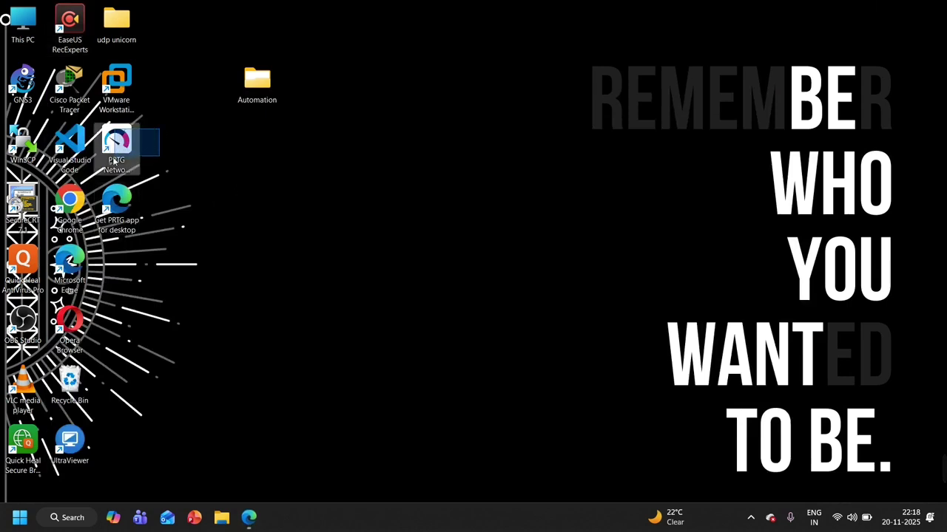
pyautogui.click(116, 142)
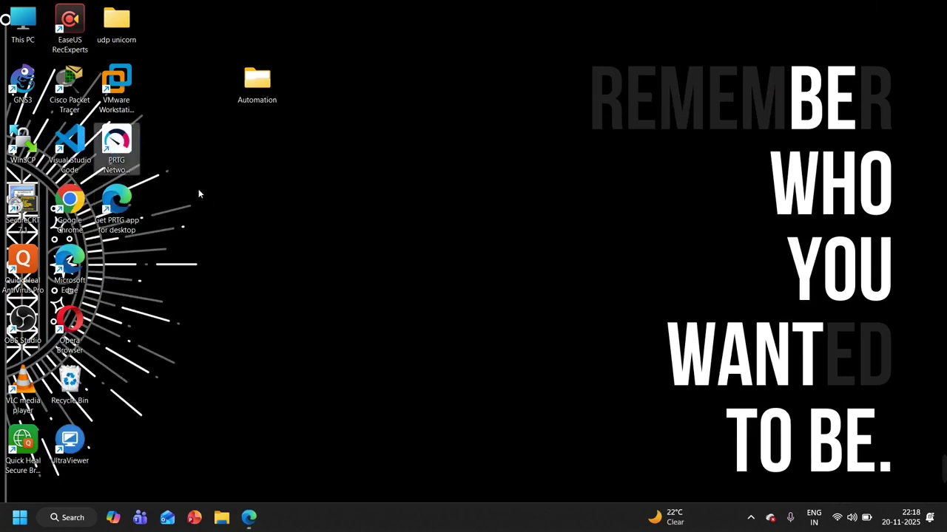
pyautogui.click(126, 147)
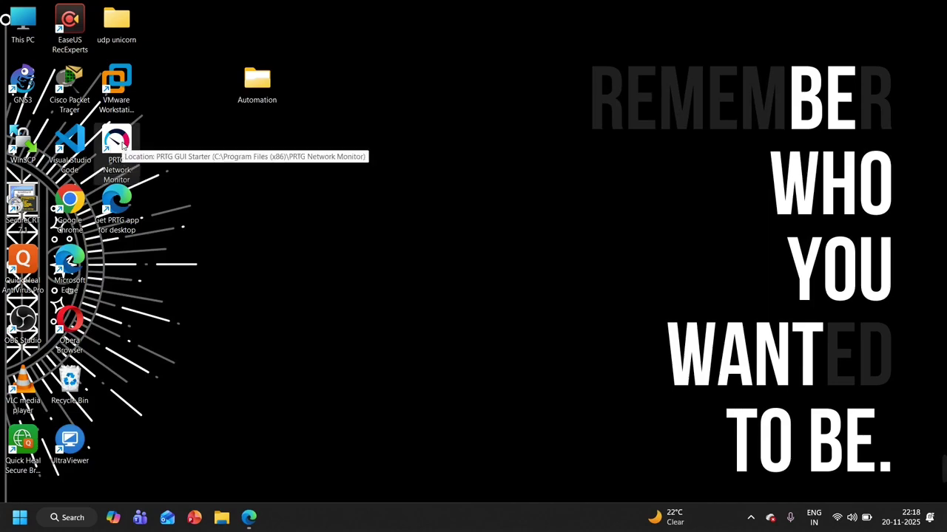
pyautogui.doubleClick(122, 146)
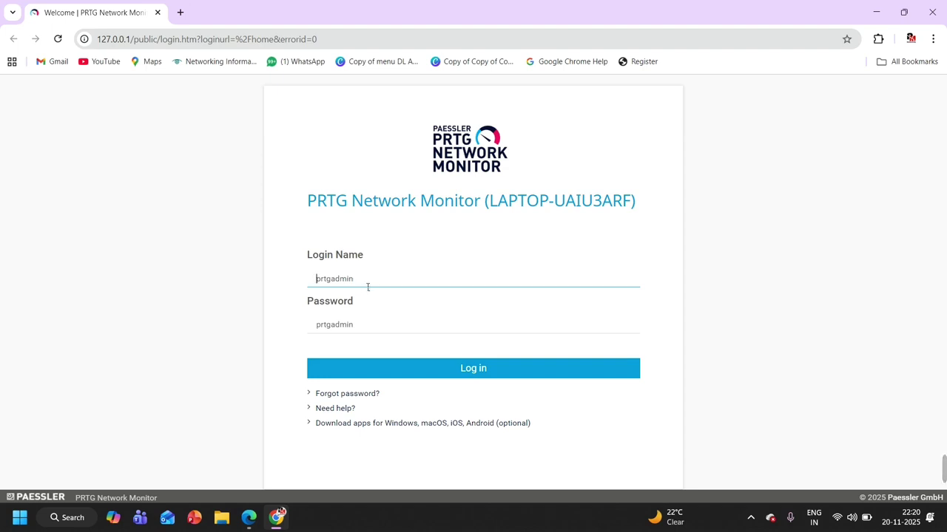
# Log in to PRTG with the default administrator credentials shown and dismiss the secure password and SSL/TLS notices.
pyautogui.moveTo(355, 279); pyautogui.dragTo(311, 278)
pyautogui.moveTo(376, 326); pyautogui.dragTo(302, 325)
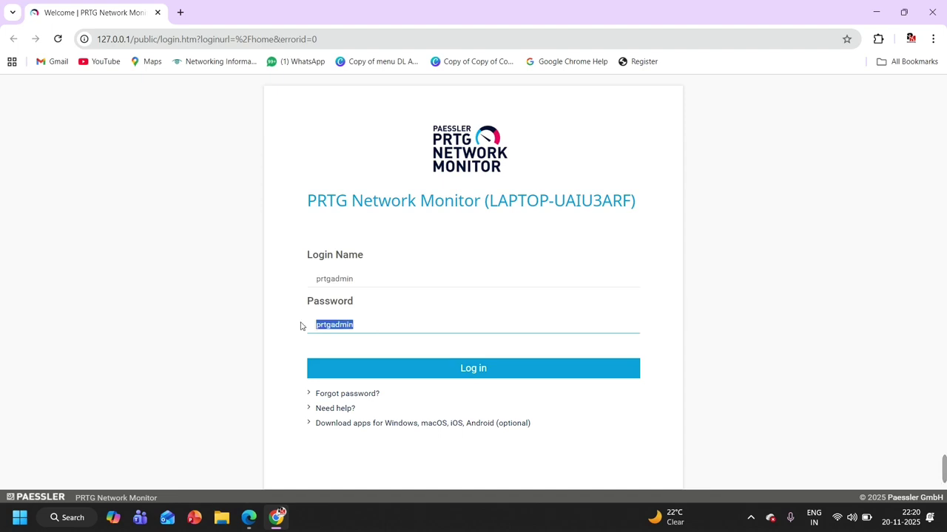
pyautogui.click(466, 372)
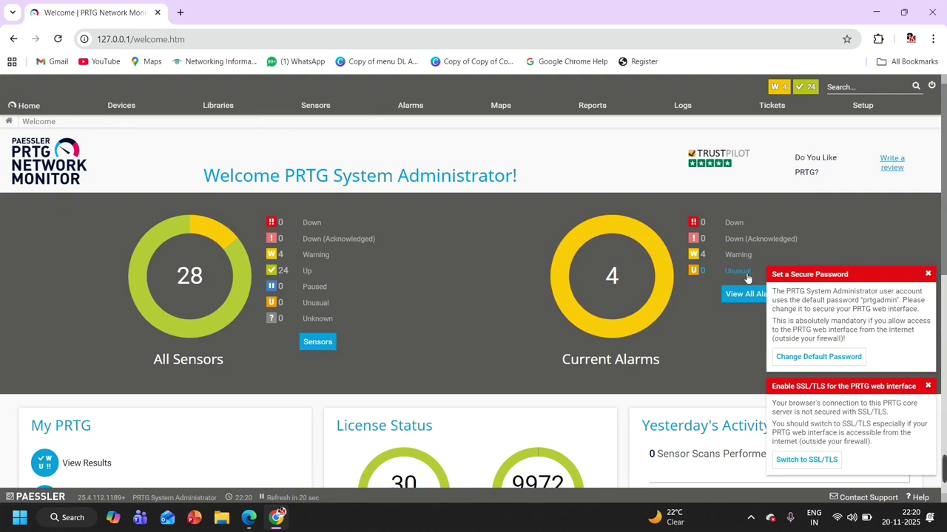
pyautogui.click(926, 276)
pyautogui.click(932, 387)
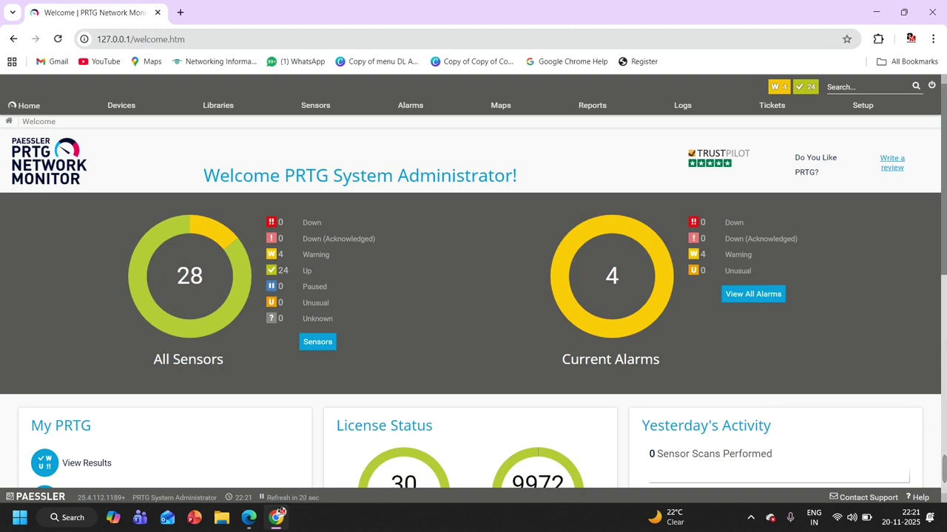
# Switch to the EVE topology, open router R1's Telnet console and reposition its window so R1 stays visible.
pyautogui.click(249, 517)
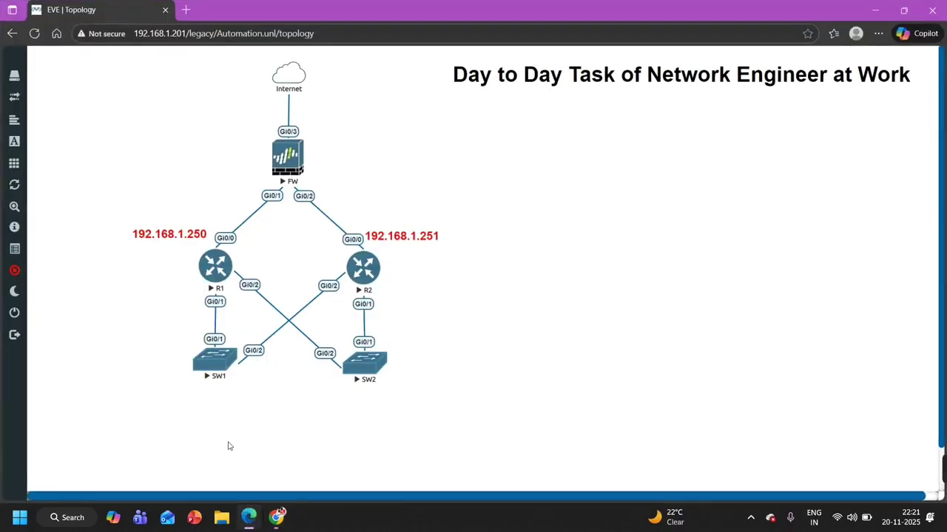
pyautogui.click(215, 274)
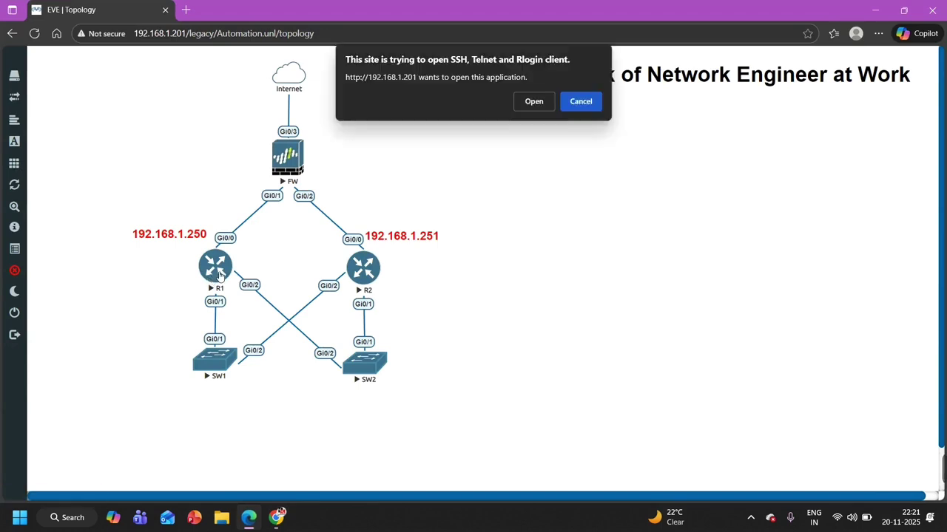
pyautogui.click(534, 101)
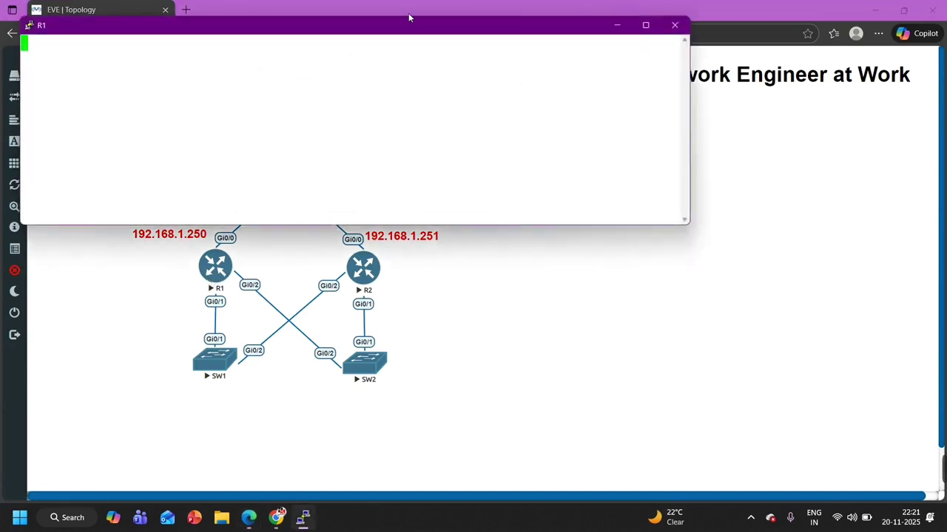
pyautogui.moveTo(410, 23); pyautogui.dragTo(667, 234)
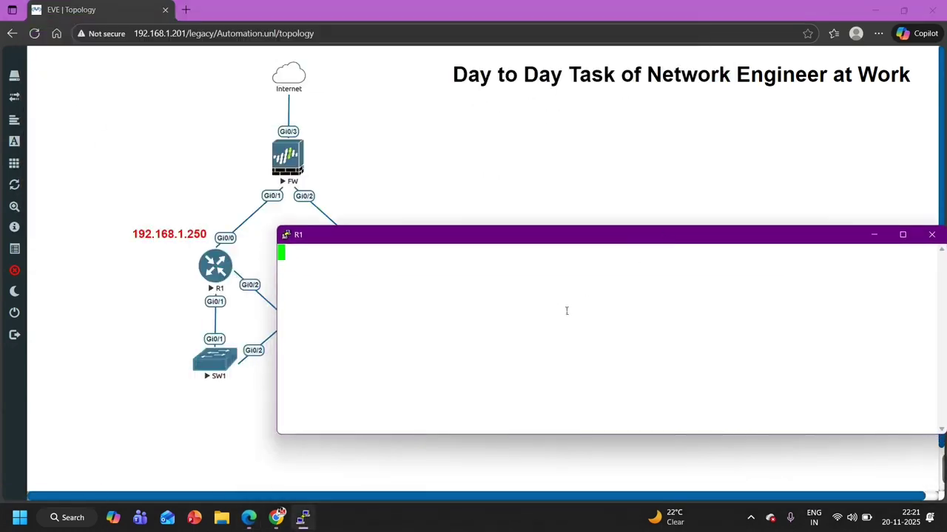
# Decline the initial configuration dialog on R1's console with "no" and reach the router's user prompt.
pyautogui.press('Return')
pyautogui.write('no')
pyautogui.press('Return')
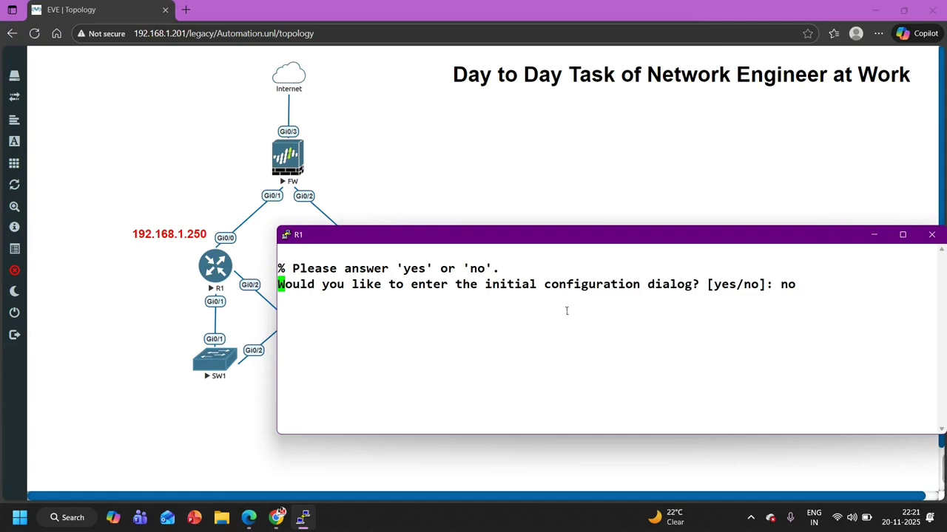
pyautogui.press('Return')
pyautogui.press('Return')
pyautogui.press('Return')
pyautogui.press('Return')
pyautogui.press('Return')
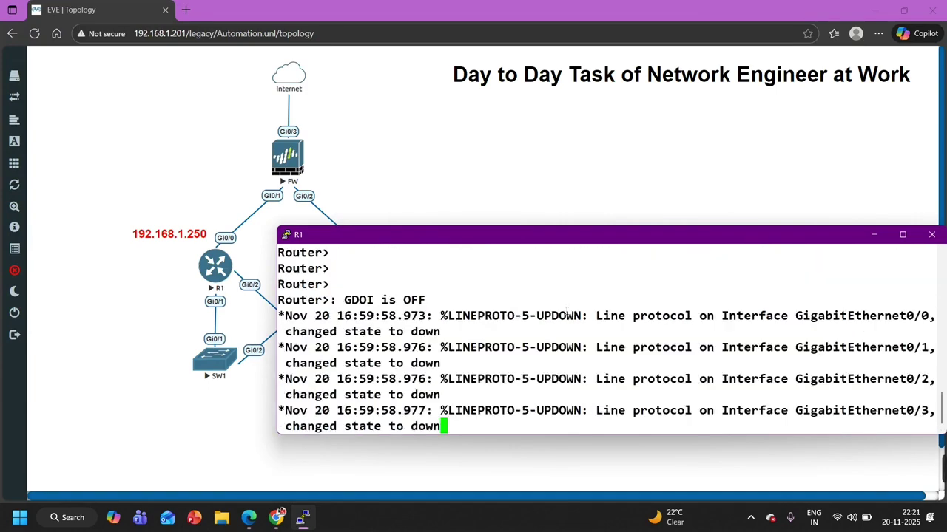
# Enter privileged EXEC mode on the router and start global configuration from the terminal.
pyautogui.write('en')
pyautogui.press('Return')
pyautogui.press('Return')
pyautogui.write('con')
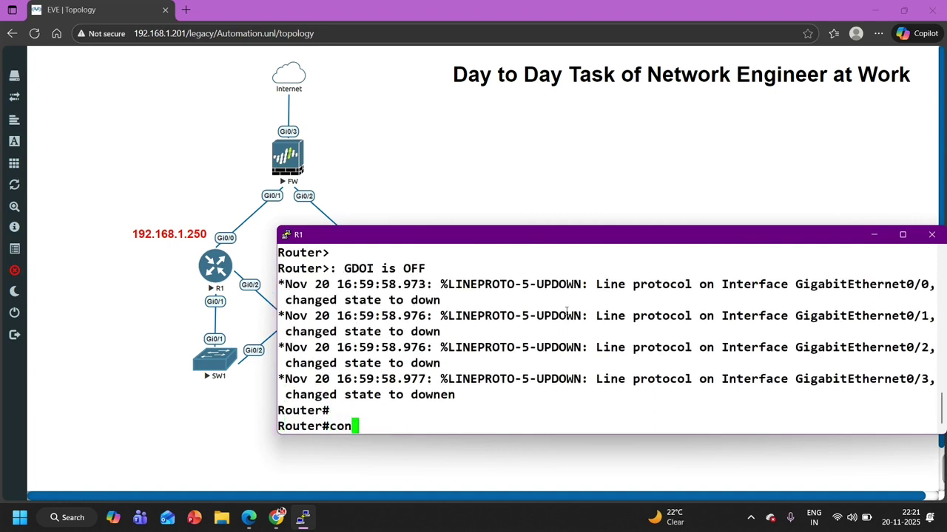
pyautogui.write('f')
pyautogui.press('Tab')
pyautogui.press('Return')
pyautogui.press('Return')
pyautogui.press('Return')
pyautogui.press('Return')
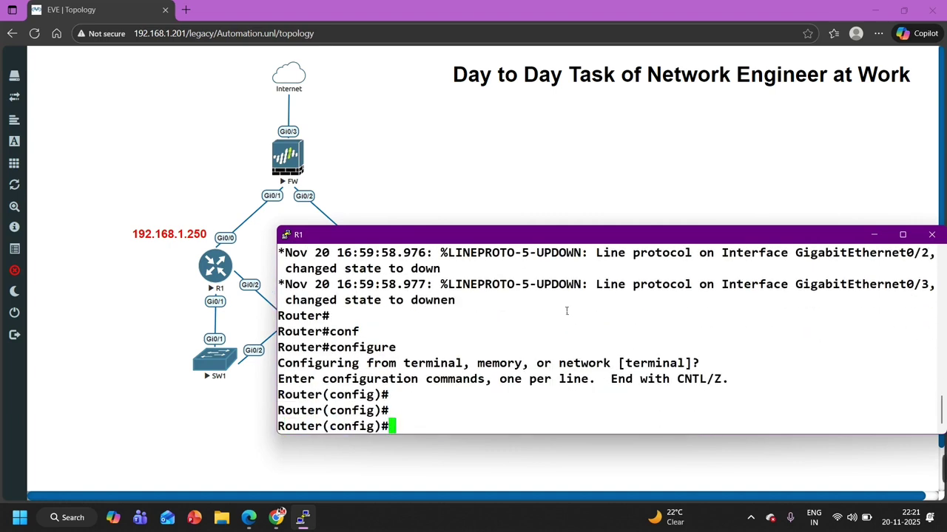
# Set the router's hostname to R1.
pyautogui.write('ho')
pyautogui.press('Tab')
pyautogui.write('R1')
pyautogui.press('Return')
pyautogui.press('Return')
pyautogui.press('Return')
pyautogui.press('Return')
pyautogui.press('Return')
pyautogui.press('Return')
pyautogui.press('Return')
pyautogui.press('Return')
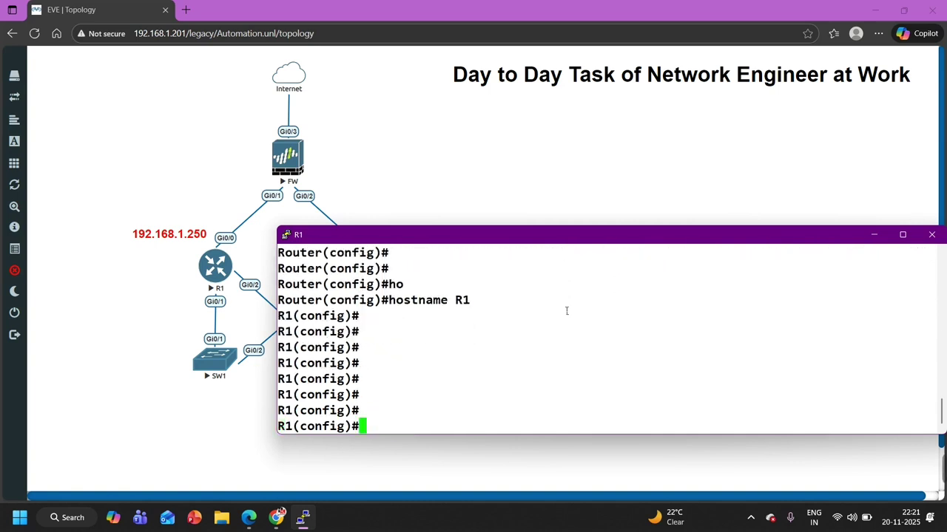
# Enter interface g0/0 on R1 and enable it with no shutdown.
pyautogui.write('int g0/0')
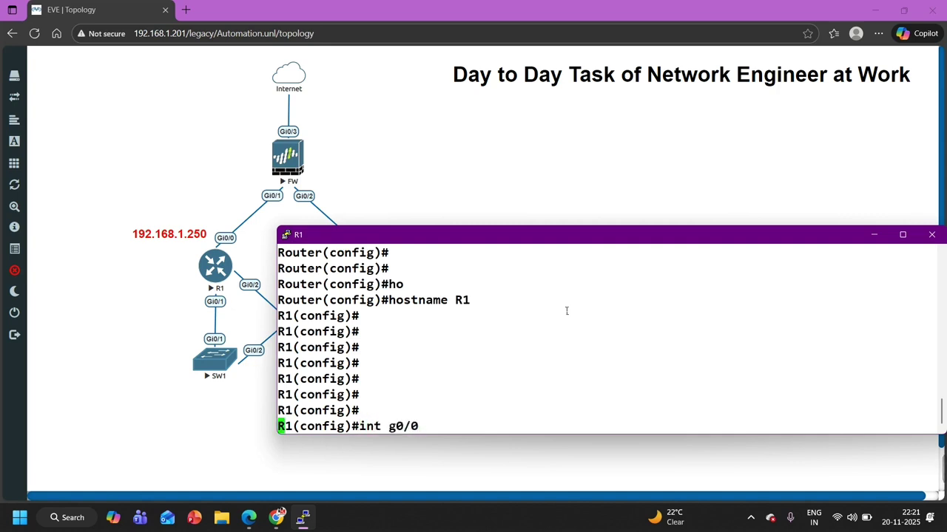
pyautogui.press('Return')
pyautogui.write('no sh')
pyautogui.press('Tab')
pyautogui.press('Return')
# Assign IP address 192.168.1.250 with mask 255.255.255.0 to R1's g0/0 interface and return to global configuration.
pyautogui.write('ip add')
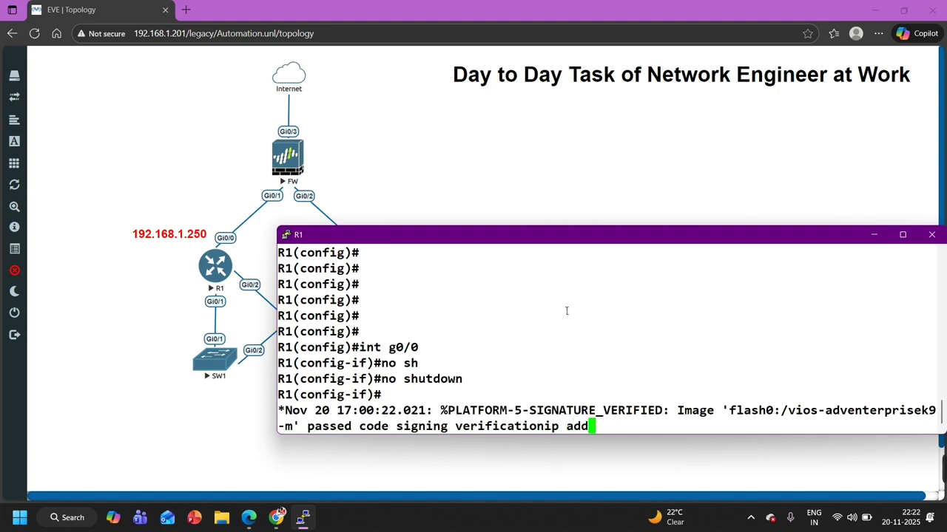
pyautogui.press('Tab')
pyautogui.write('192.168.1.')
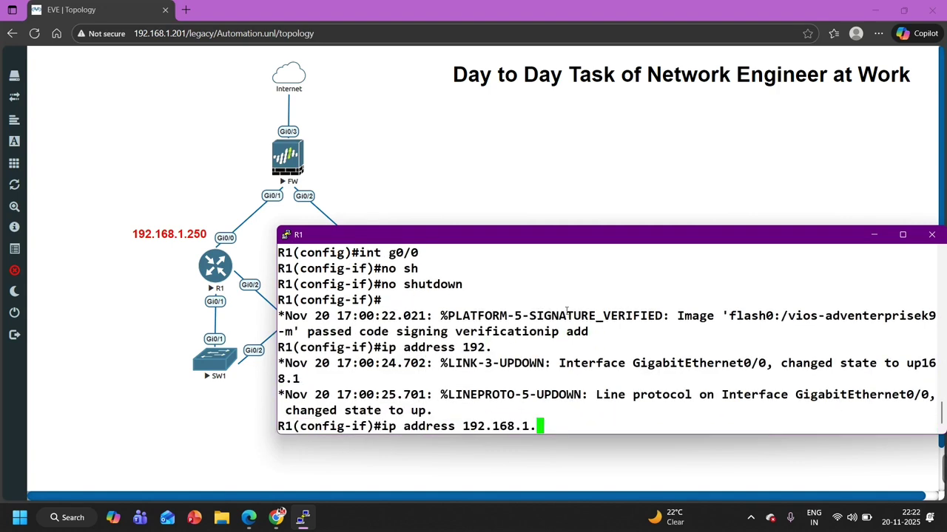
pyautogui.write('250 255.255.255')
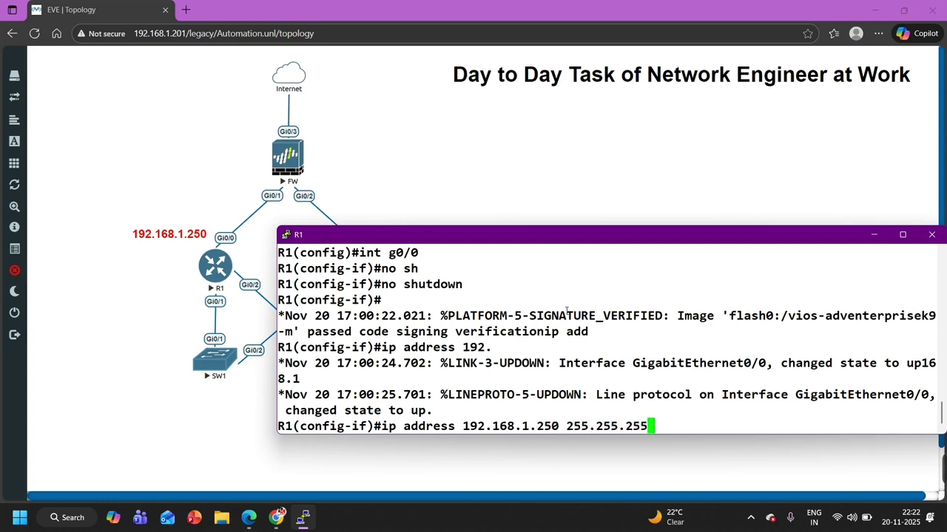
pyautogui.write('.0')
pyautogui.press('Return')
pyautogui.press('Return')
pyautogui.write('exi')
pyautogui.press('Return')
pyautogui.press('Return')
pyautogui.press('Return')
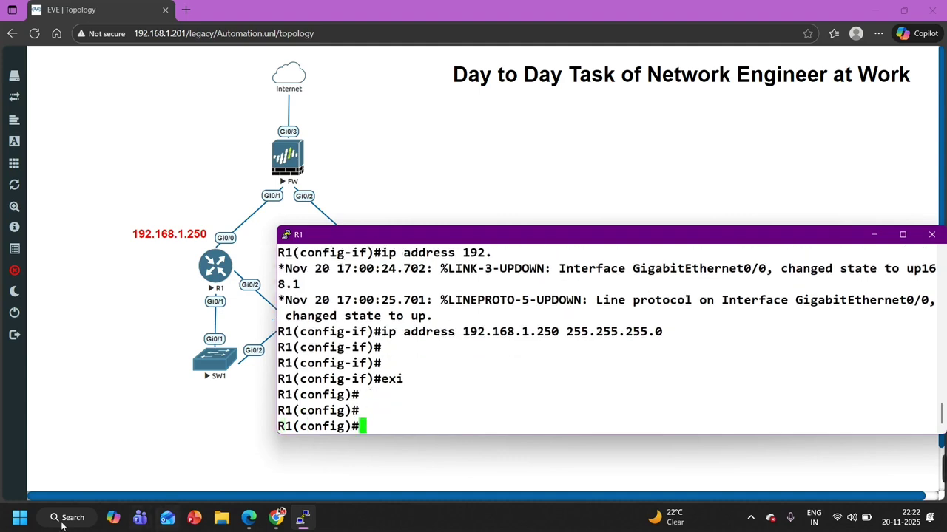
# Test R1's reachability by pinging 192.168.1.250 from an administrator Command Prompt, then close that window.
pyautogui.click(71, 517)
pyautogui.write('cmd')
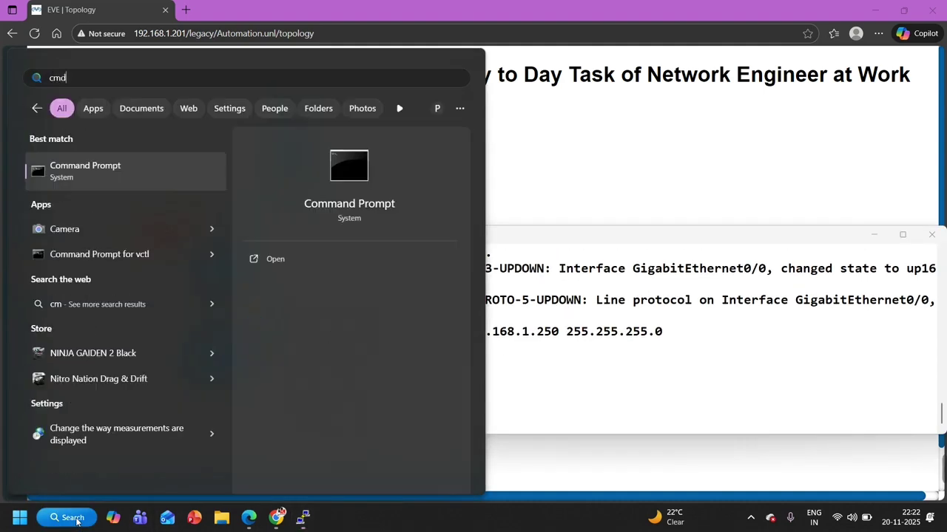
pyautogui.hotkey('ctrl', 'shift', 'Return')
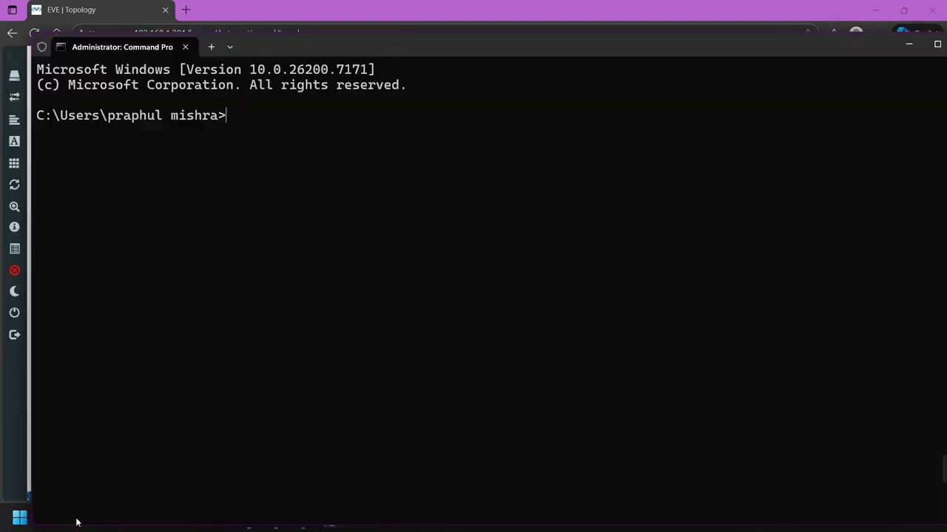
pyautogui.write('ping 192.168.1.')
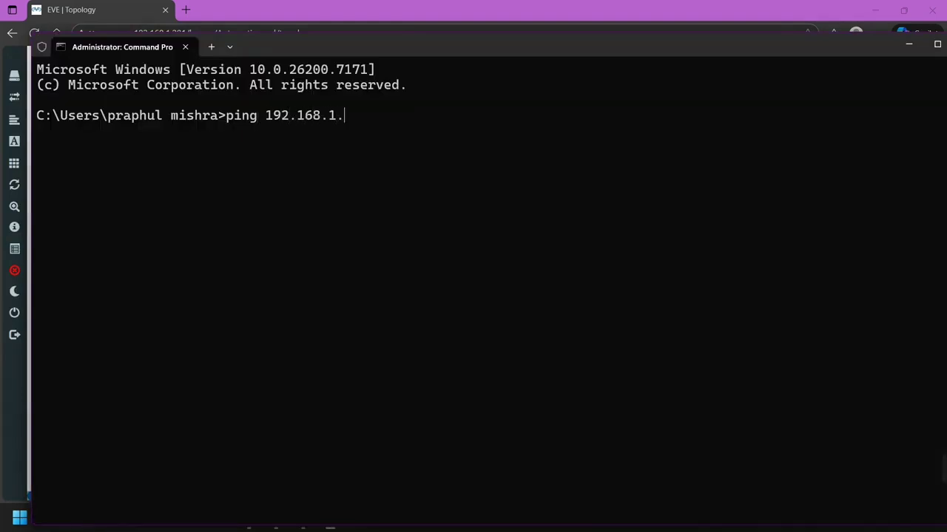
pyautogui.write('250')
pyautogui.press('Return')
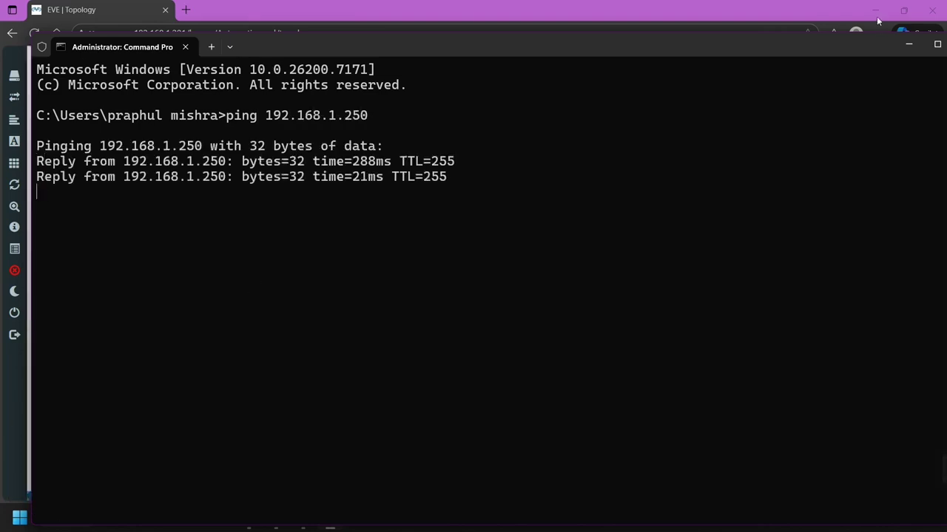
pyautogui.moveTo(835, 43); pyautogui.dragTo(682, 54)
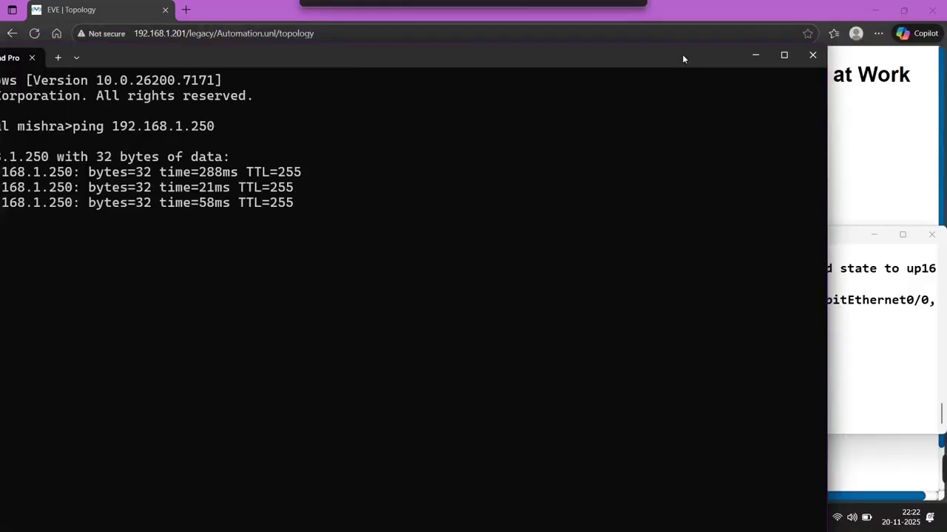
pyautogui.click(818, 61)
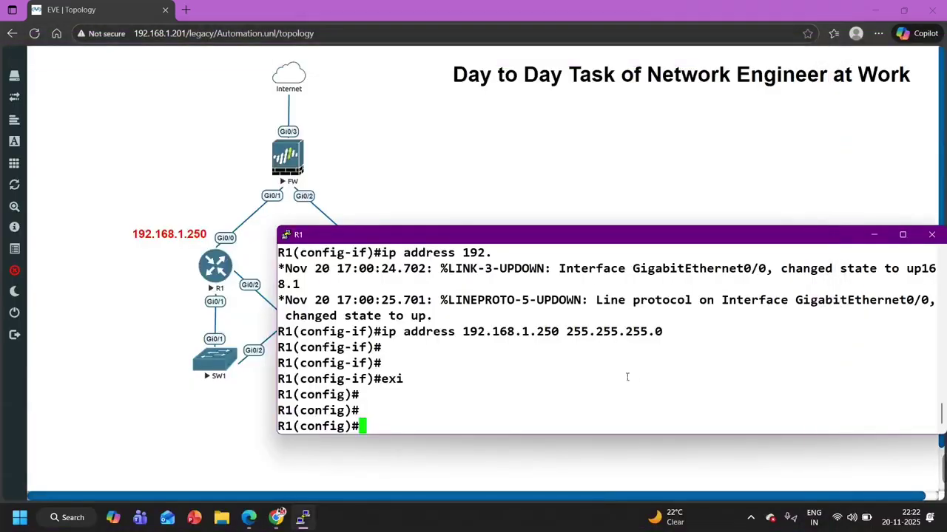
pyautogui.press('Return')
pyautogui.press('Return')
pyautogui.press('Return')
pyautogui.press('Return')
pyautogui.press('Return')
pyautogui.press('Return')
pyautogui.press('Return')
pyautogui.press('Return')
pyautogui.press('Return')
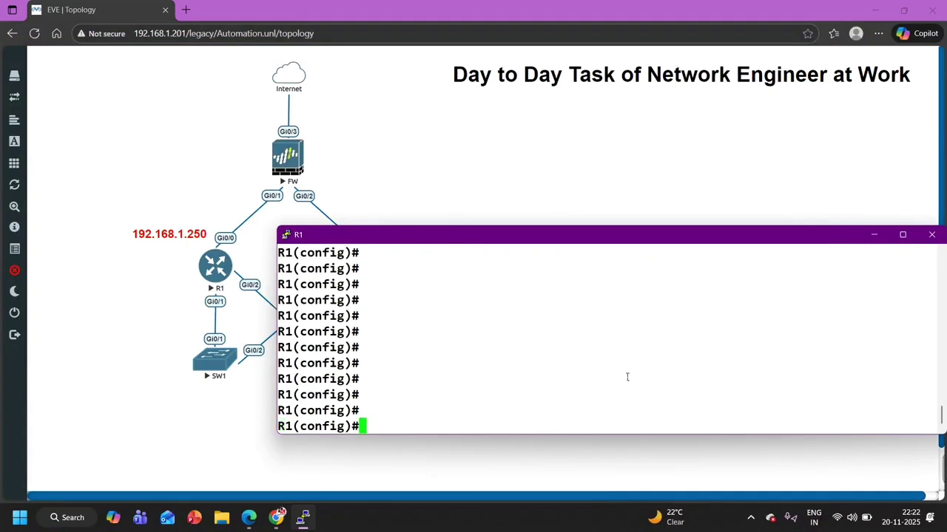
# Configure the SNMP server community "public" with read-only (RO) access on R1.
pyautogui.write('sn')
pyautogui.press('Tab')
pyautogui.write('m')
pyautogui.press('Tab')
pyautogui.write('p')
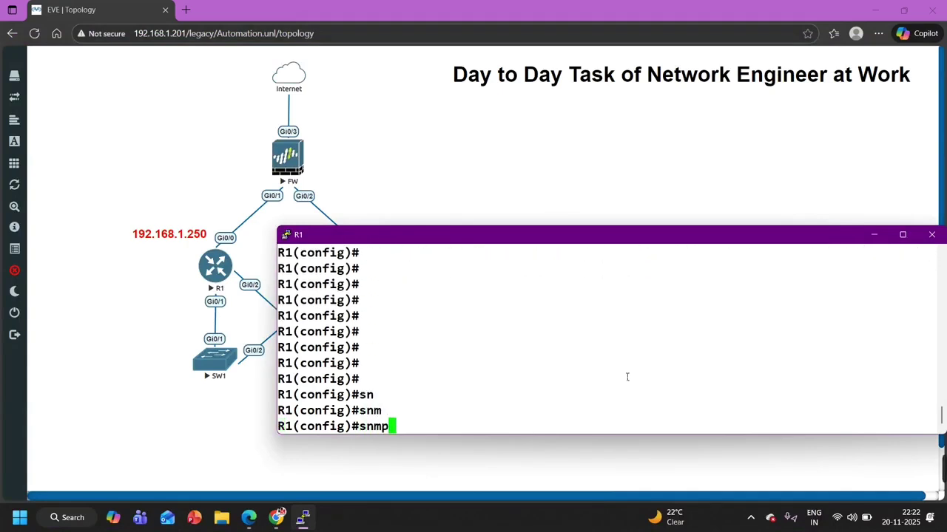
pyautogui.write('-se')
pyautogui.press('Tab')
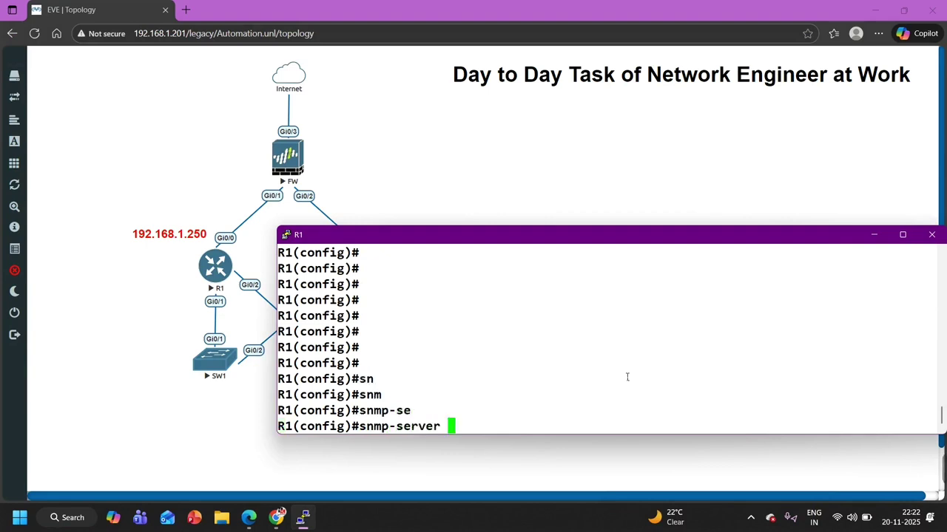
pyautogui.write('com')
pyautogui.press('Tab')
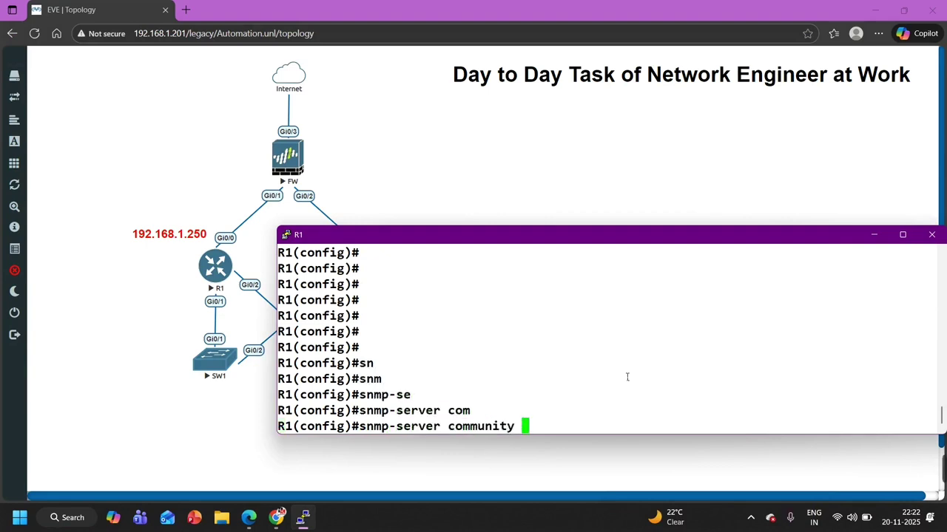
pyautogui.write('public')
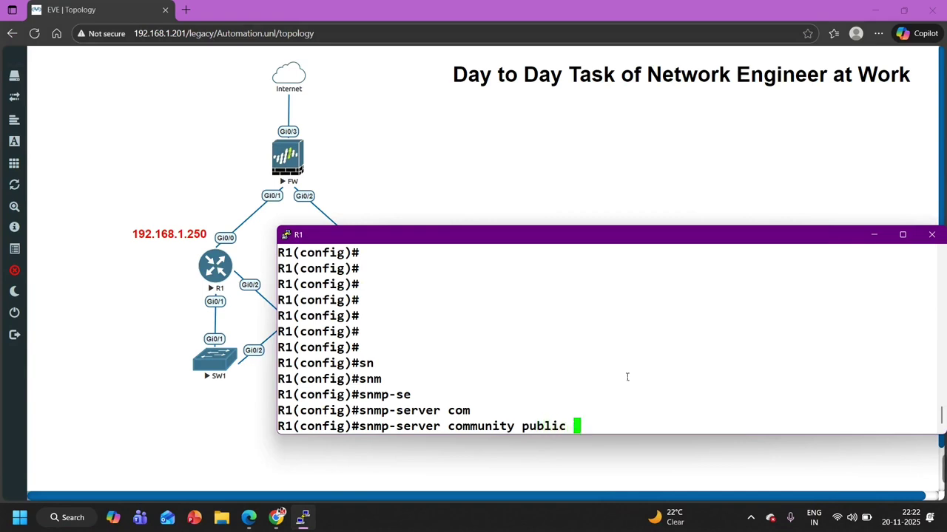
pyautogui.write(' RO')
pyautogui.press('Return')
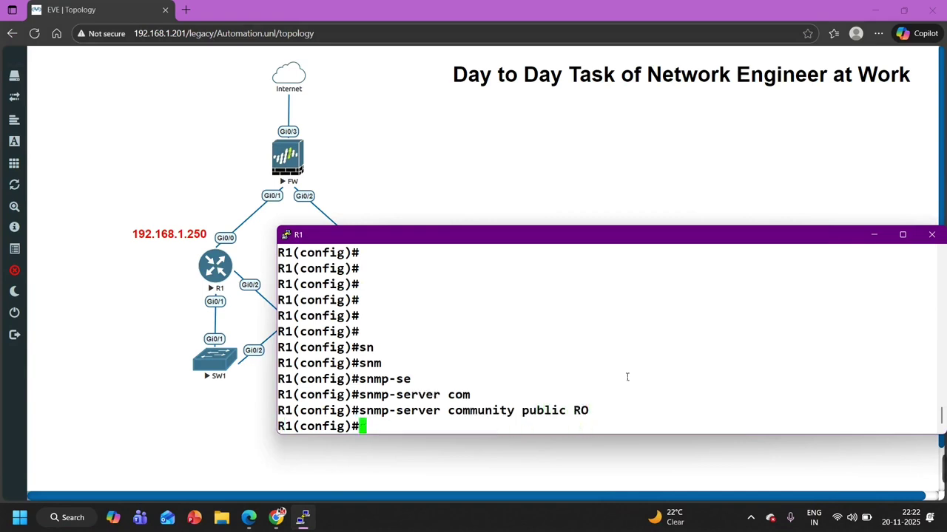
# Set the SNMP server location on R1 to PM-Lab.
pyautogui.write('snmp')
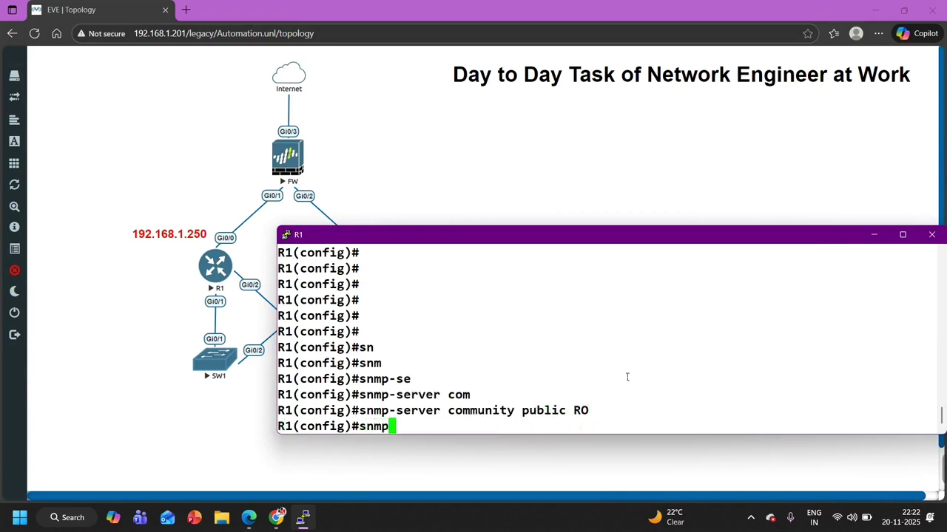
pyautogui.write('-ser')
pyautogui.press('Tab')
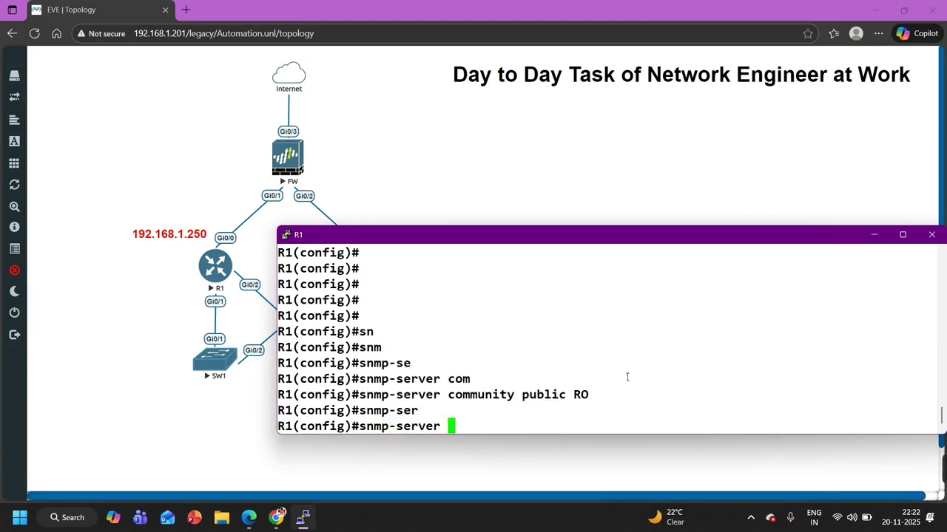
pyautogui.write('lo')
pyautogui.press('Tab')
pyautogui.write('PM-L')
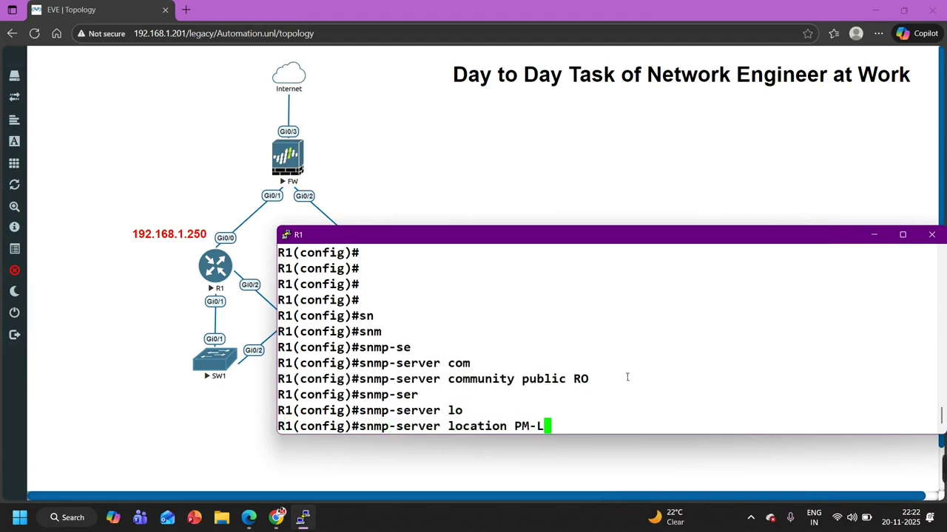
pyautogui.write('ab')
pyautogui.press('Return')
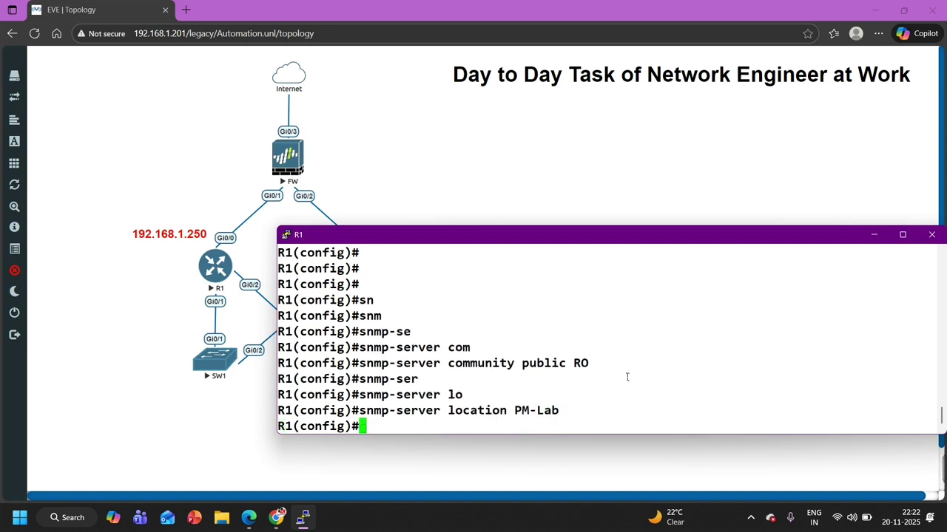
# Set the SNMP server contact on R1 to pmnetworking.
pyautogui.write('s')
pyautogui.press('Up')
pyautogui.press('BackSpace')
pyautogui.press('BackSpace')
pyautogui.press('BackSpace')
pyautogui.press('BackSpace')
pyautogui.press('BackSpace')
pyautogui.press('BackSpace')
pyautogui.press('BackSpace')
pyautogui.press('BackSpace')
pyautogui.press('BackSpace')
pyautogui.press('BackSpace')
pyautogui.press('BackSpace')
pyautogui.press('BackSpace')
pyautogui.press('BackSpace')
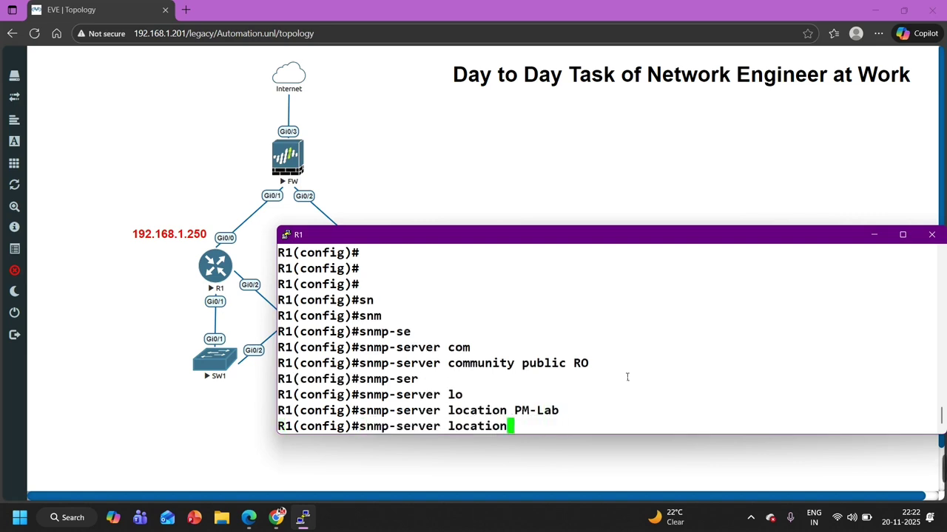
pyautogui.press('BackSpace')
pyautogui.press('BackSpace')
pyautogui.write('conta')
pyautogui.press('Tab')
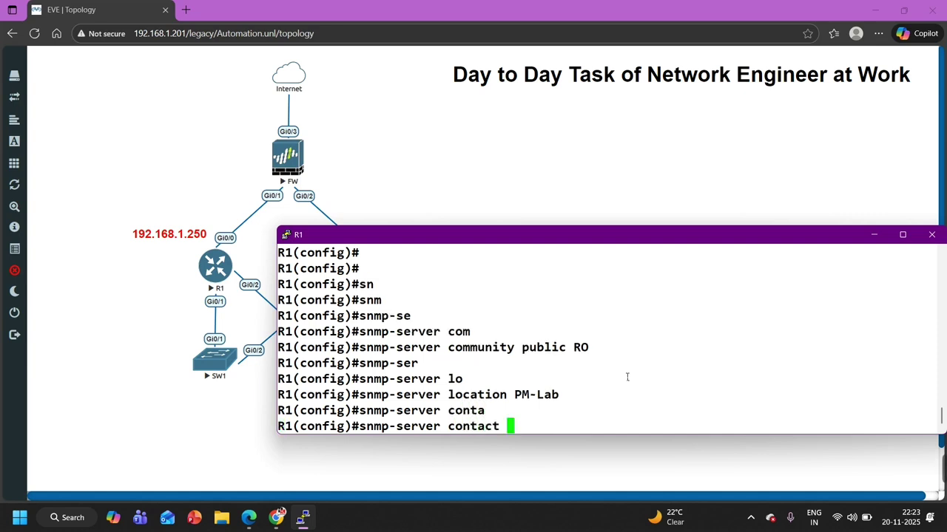
pyautogui.write('pmnet')
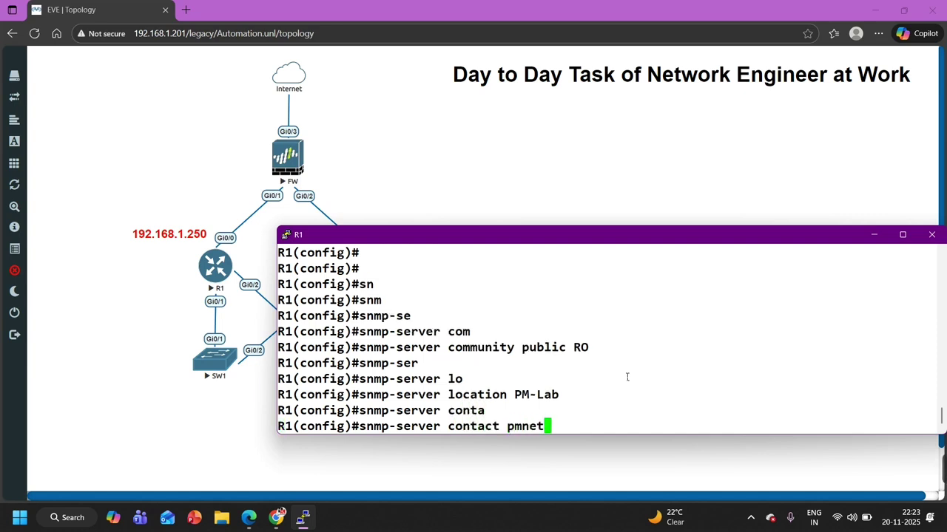
pyautogui.write('working')
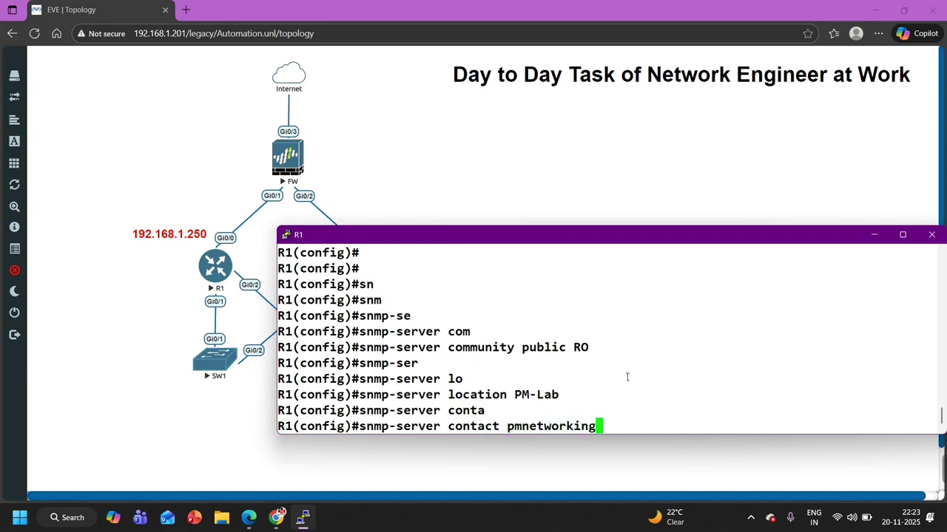
pyautogui.press('Return')
# Exit configuration mode on R1 and save the running configuration with the wr command.
pyautogui.write('end')
pyautogui.press('Return')
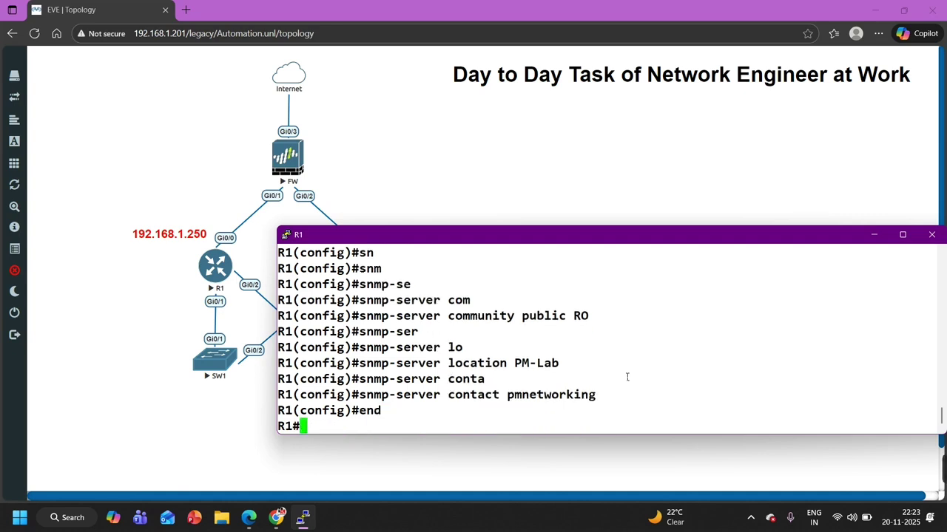
pyautogui.press('Return')
pyautogui.press('Return')
pyautogui.write('wr')
pyautogui.press('Return')
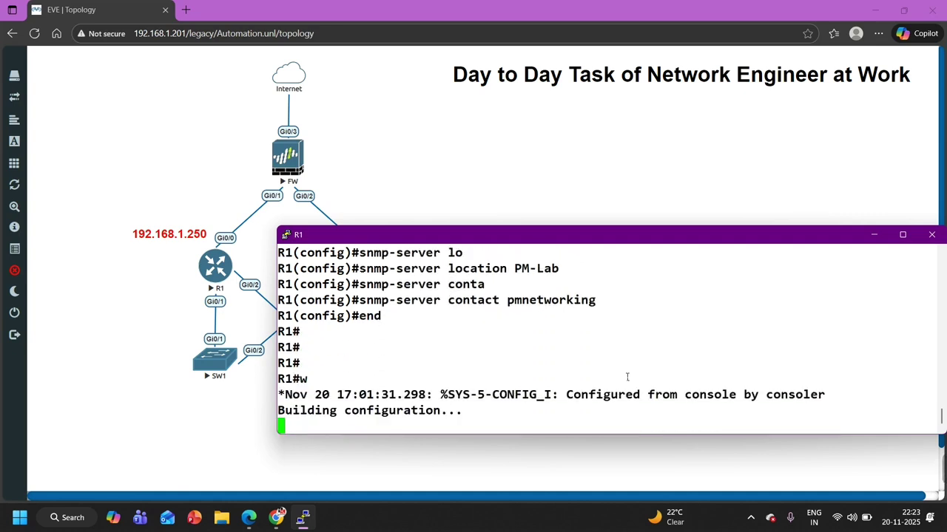
# Switch to PRTG Network Monitor in Chrome and open the overview of all devices.
pyautogui.click(644, 173)
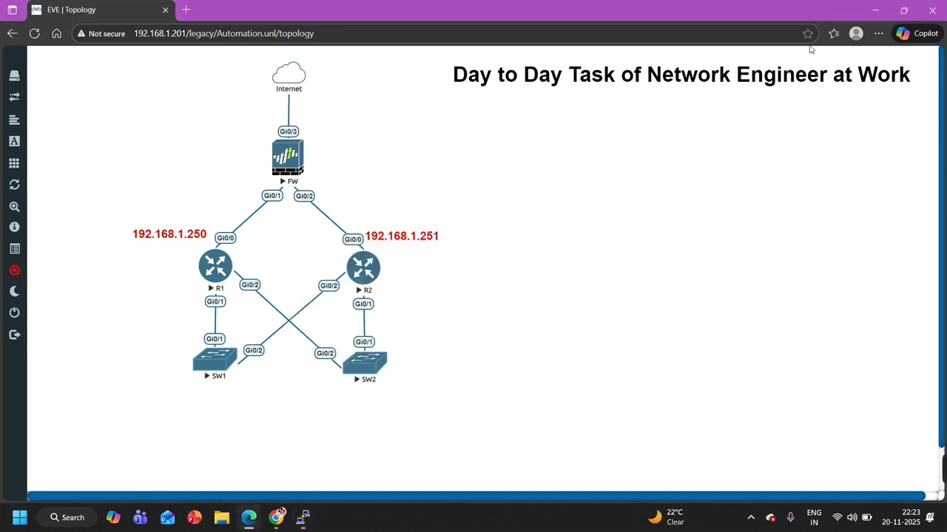
pyautogui.click(277, 517)
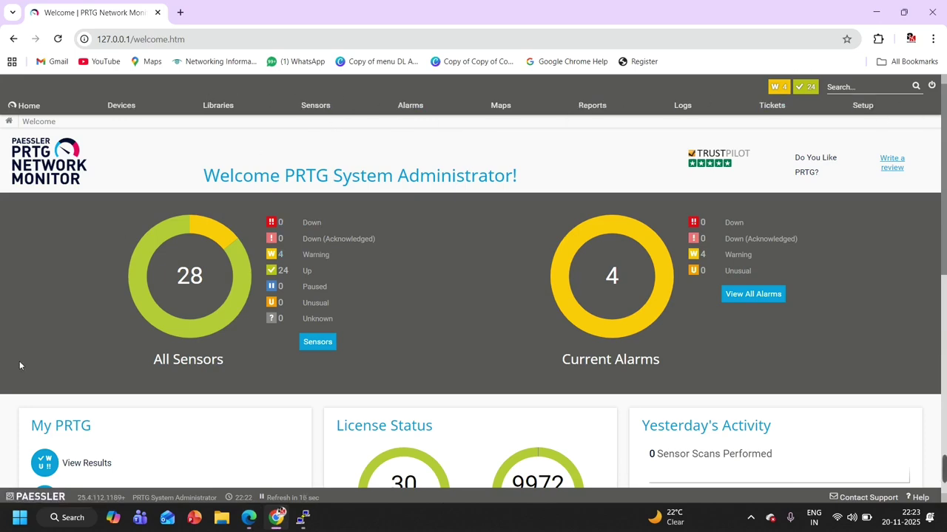
pyautogui.scroll(-6, 161, 377)
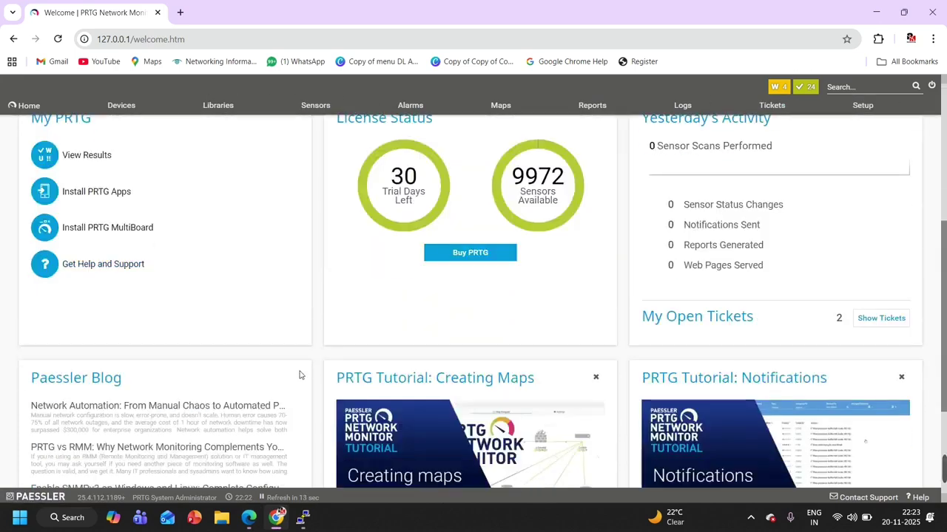
pyautogui.scroll(6, 314, 366)
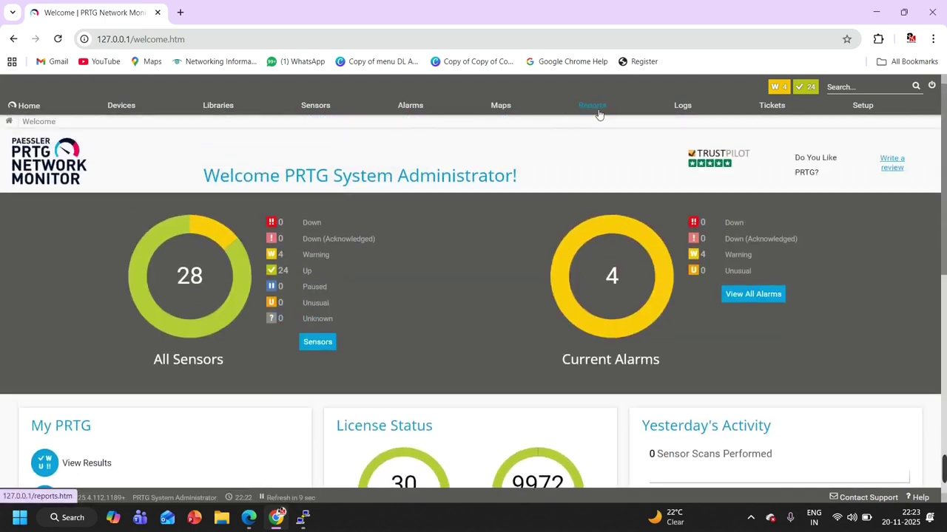
pyautogui.moveTo(599, 109)
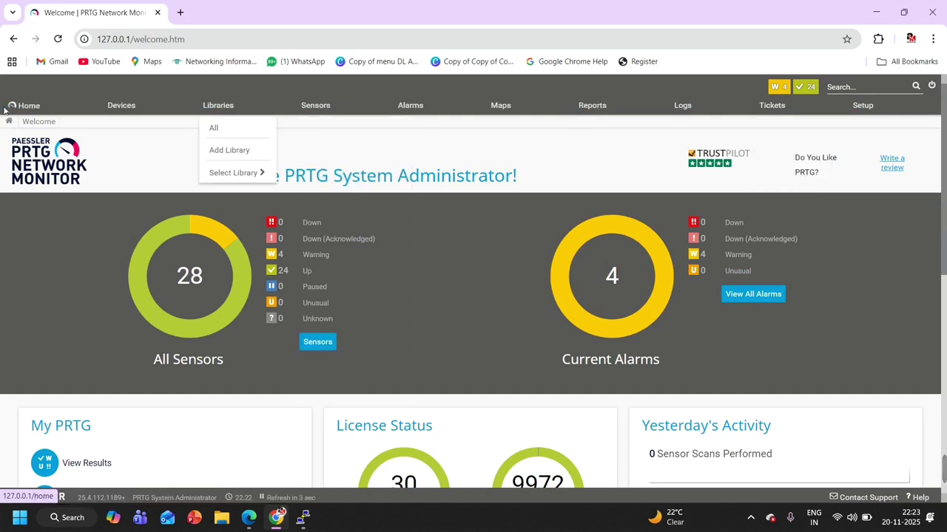
pyautogui.moveTo(130, 108)
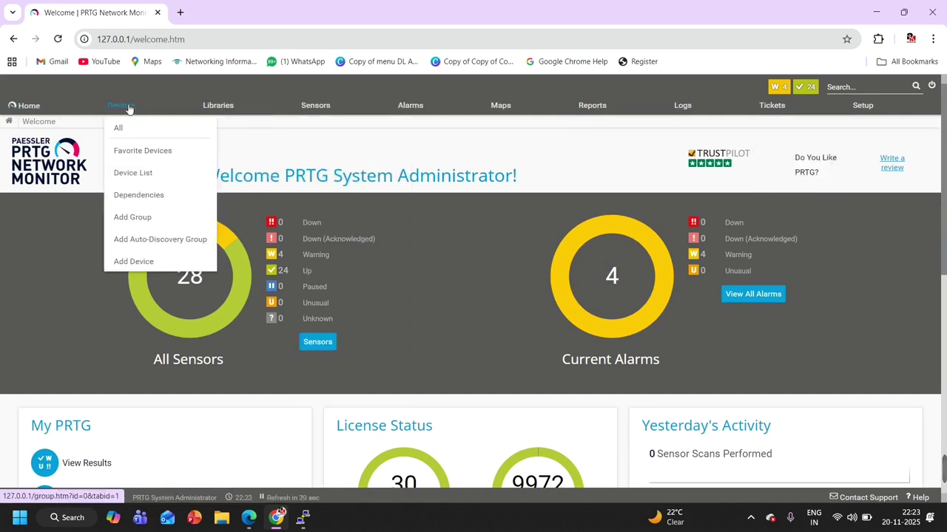
pyautogui.click(125, 108)
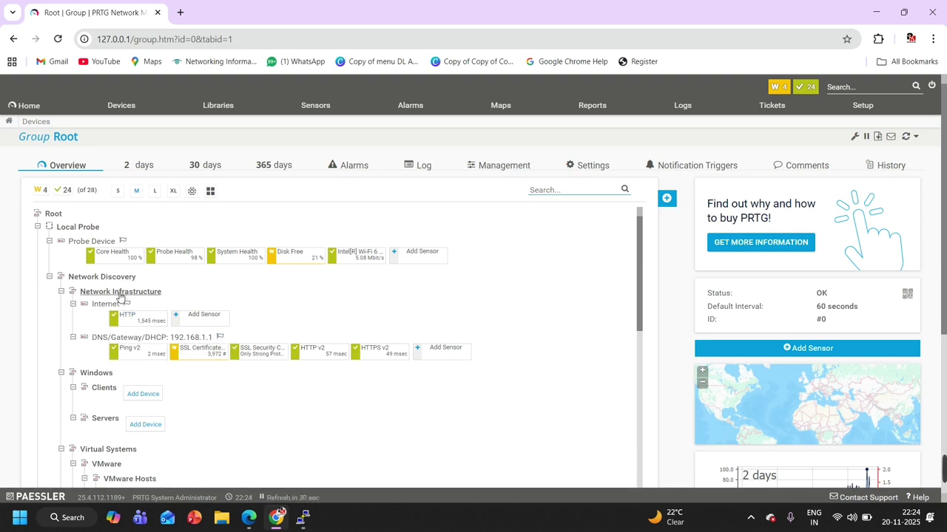
# Start adding a group under Network Infrastructure and name it Network Devices.
pyautogui.rightClick(120, 292)
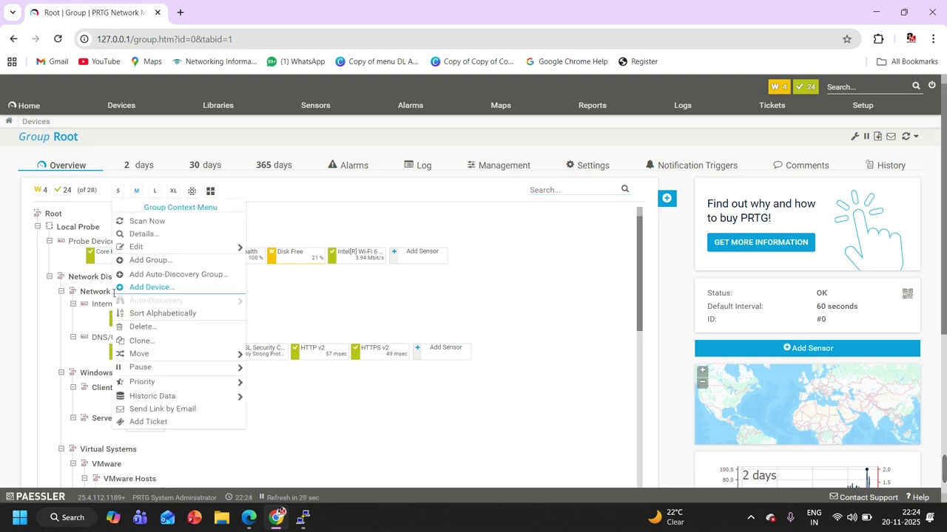
pyautogui.rightClick(97, 296)
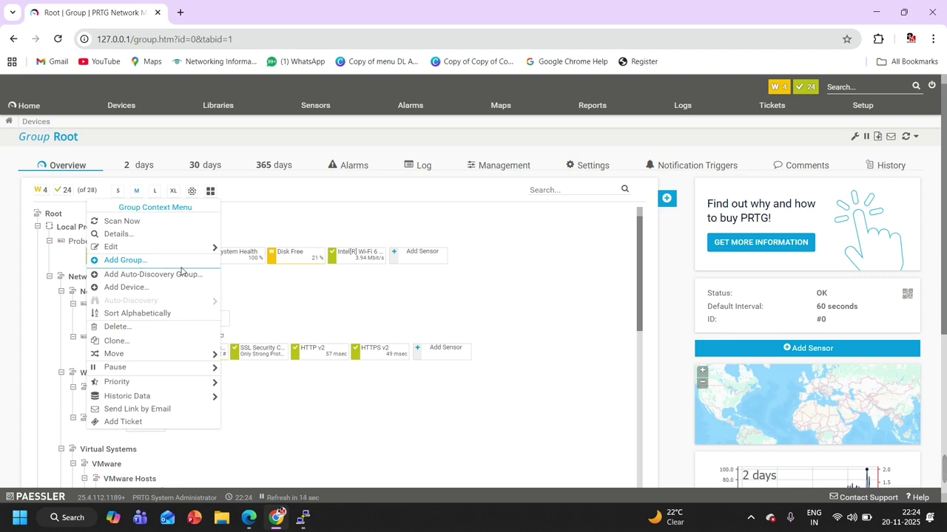
pyautogui.click(44, 293)
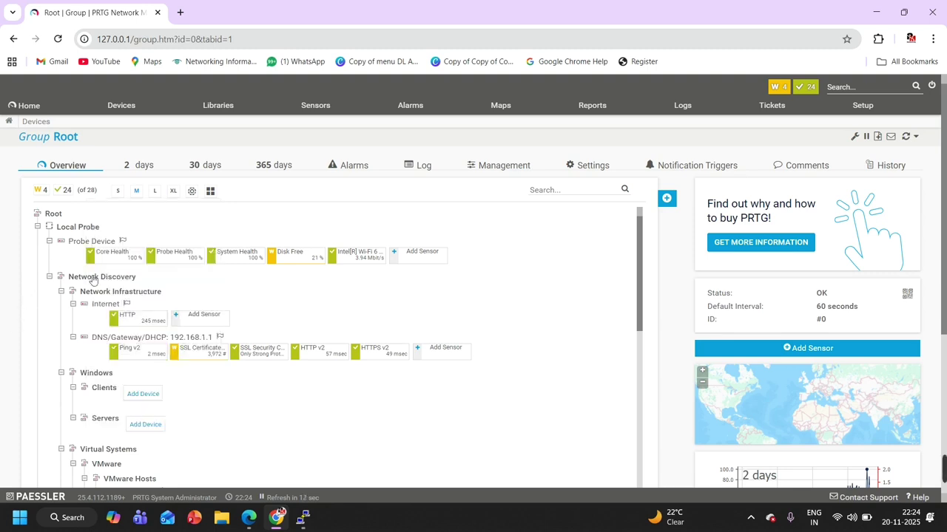
pyautogui.rightClick(114, 296)
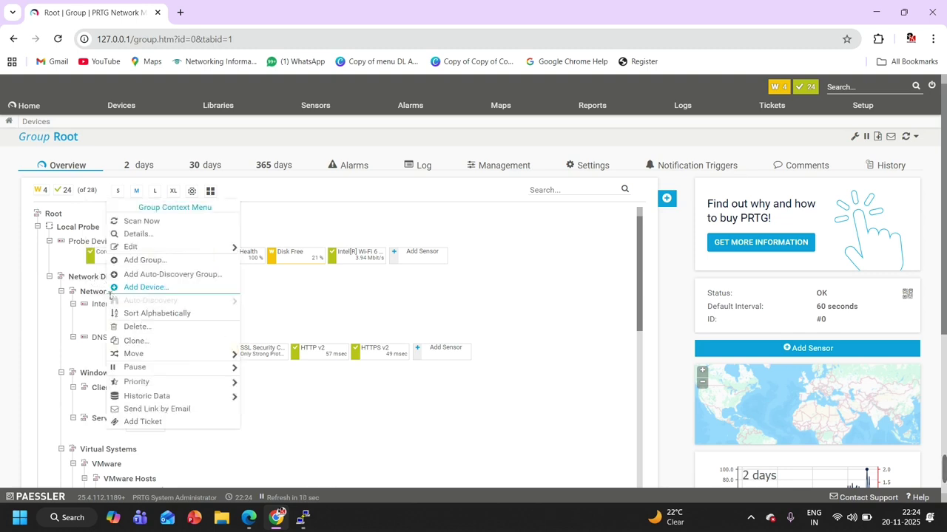
pyautogui.click(95, 298)
pyautogui.rightClick(115, 294)
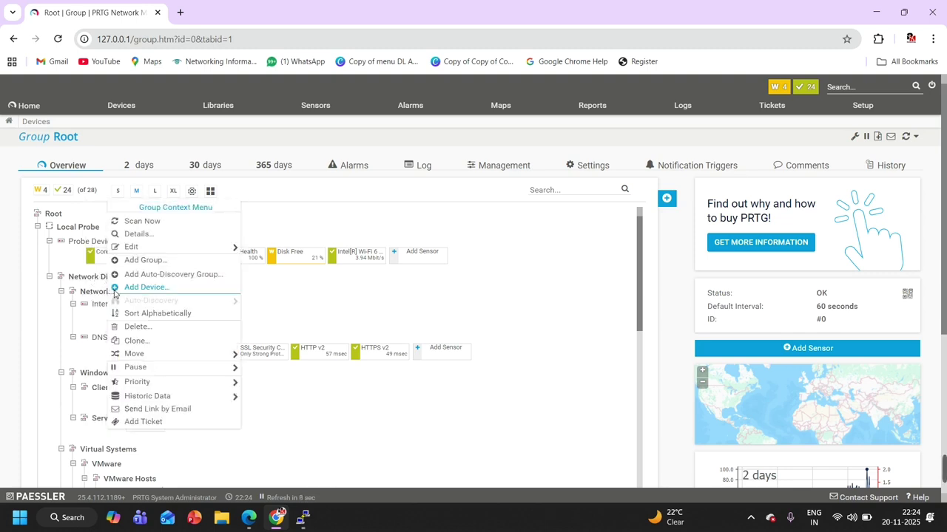
pyautogui.click(138, 261)
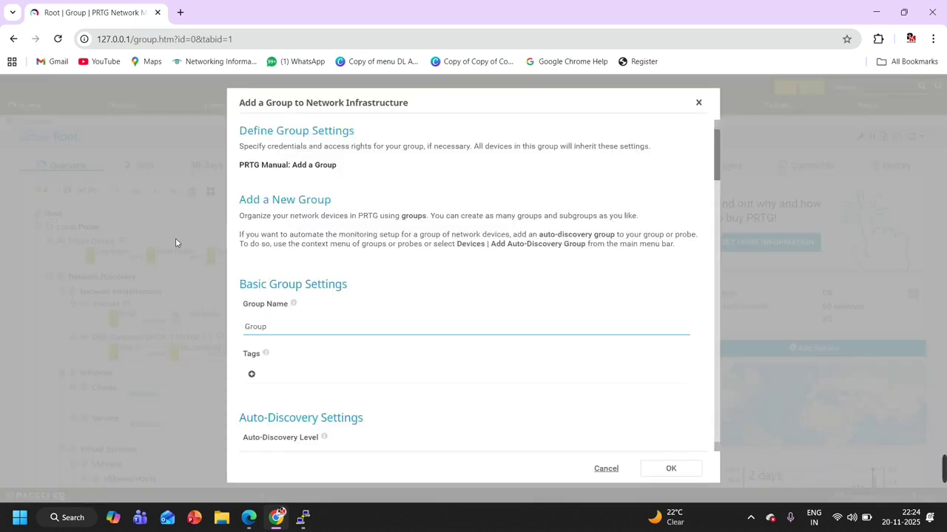
pyautogui.moveTo(274, 328); pyautogui.dragTo(215, 325)
pyautogui.write('Network Devices')
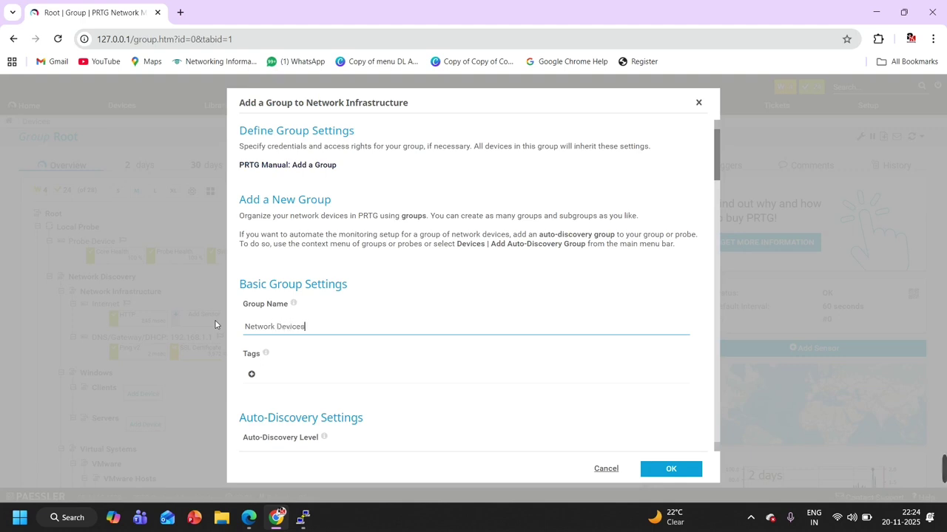
# Turn off inheritance of the credentials for SNMP devices in the new group's settings and create the group.
pyautogui.scroll(-7, 323, 311)
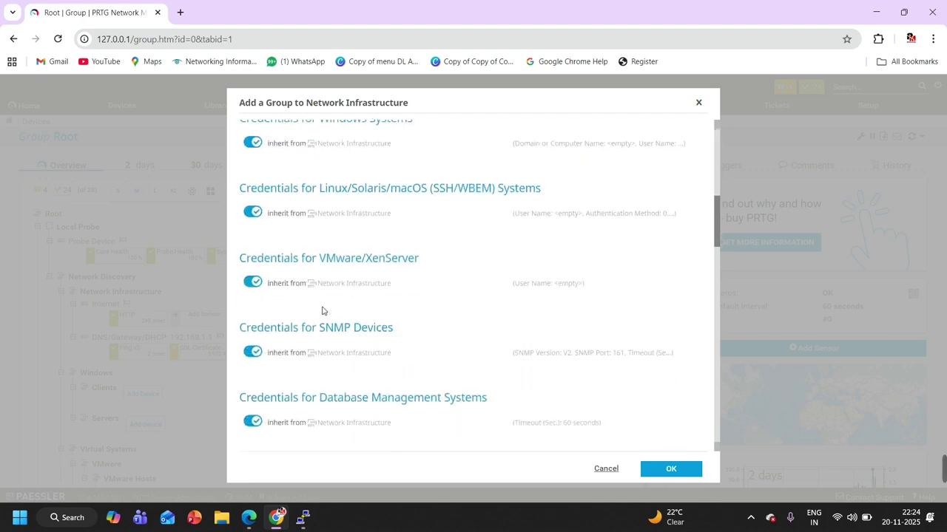
pyautogui.scroll(-10, 323, 310)
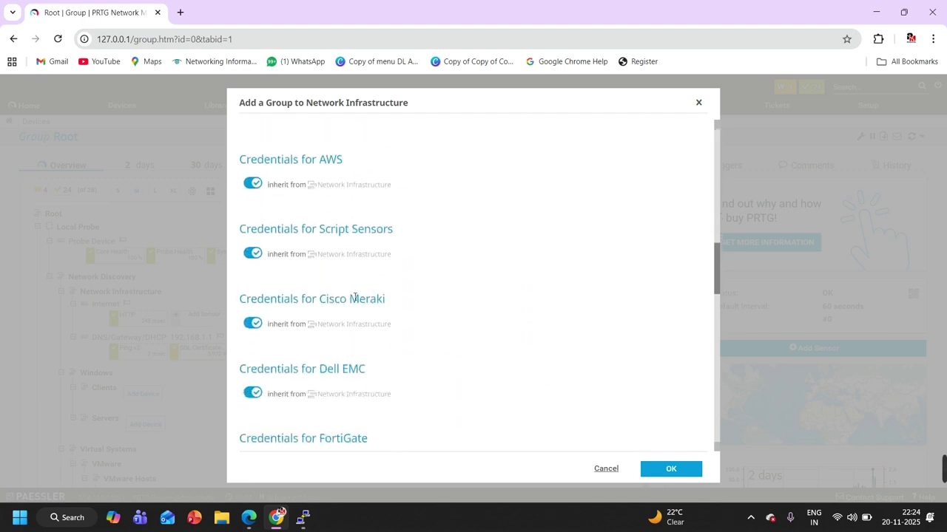
pyautogui.scroll(-7, 353, 298)
pyautogui.scroll(6, 352, 303)
pyautogui.scroll(3, 355, 296)
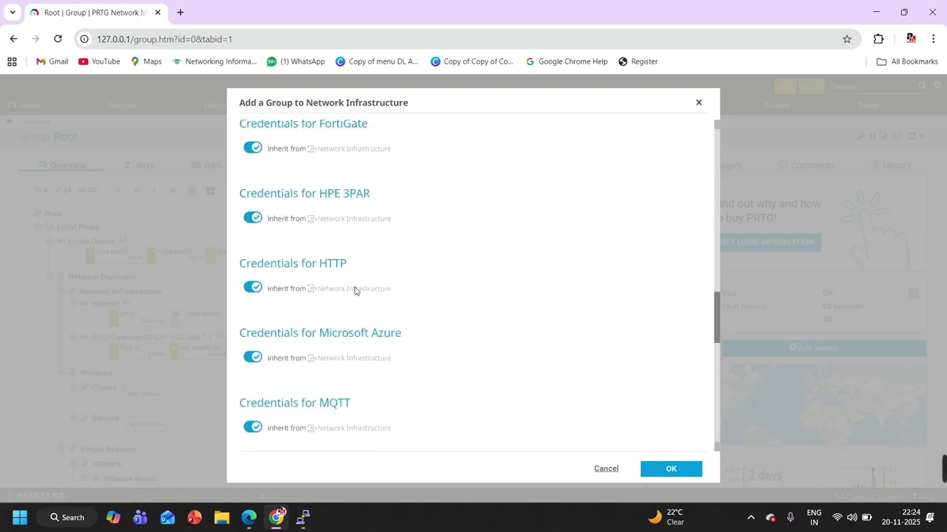
pyautogui.scroll(4, 354, 287)
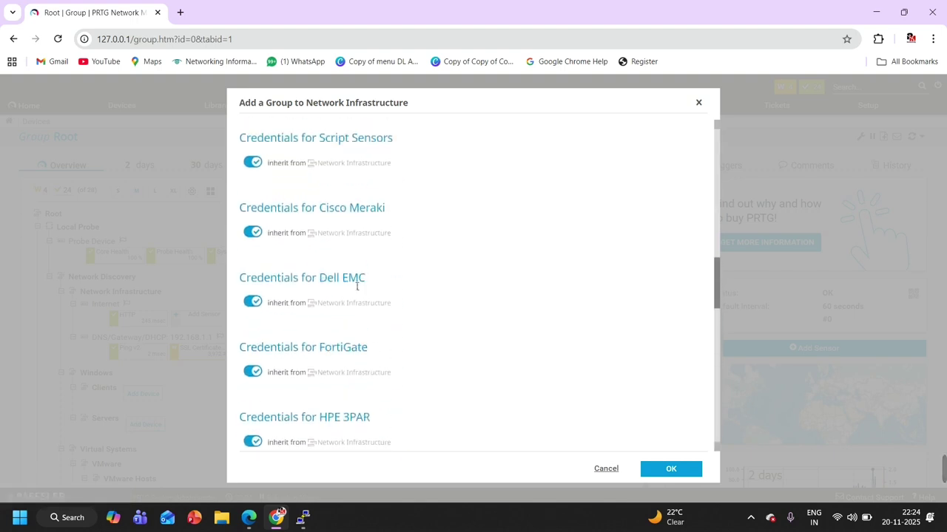
pyautogui.scroll(2, 354, 286)
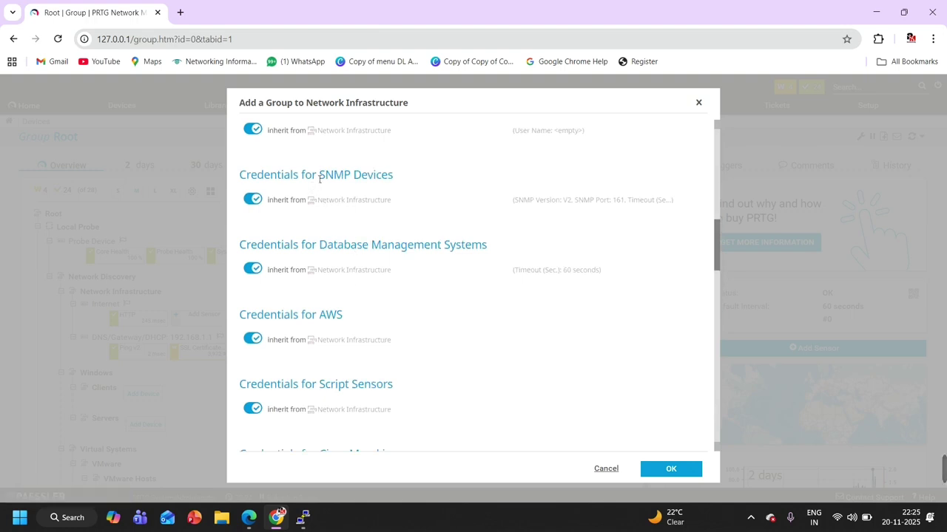
pyautogui.click(287, 203)
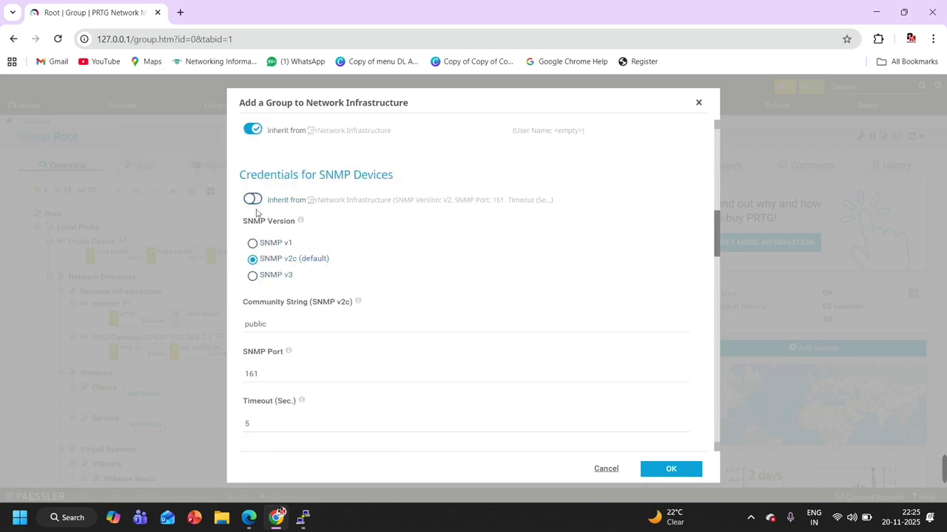
pyautogui.click(253, 199)
pyautogui.click(253, 200)
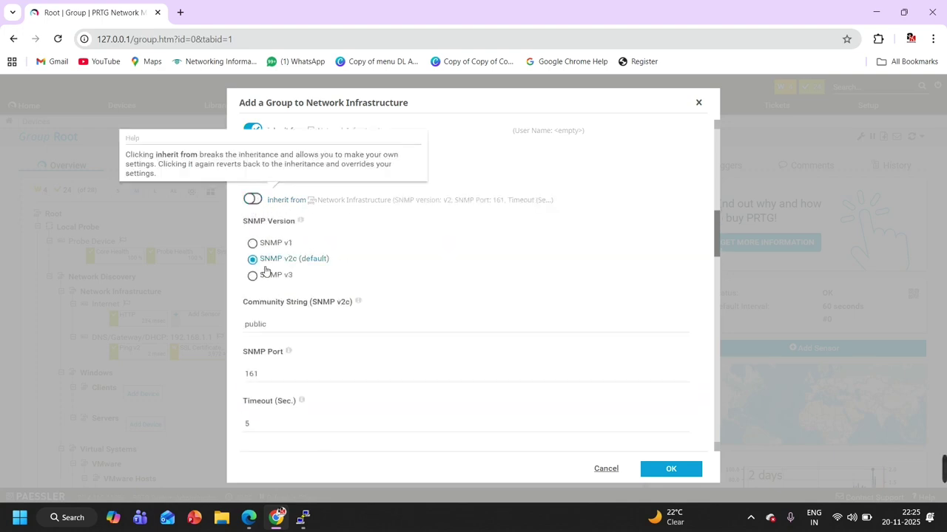
pyautogui.click(677, 468)
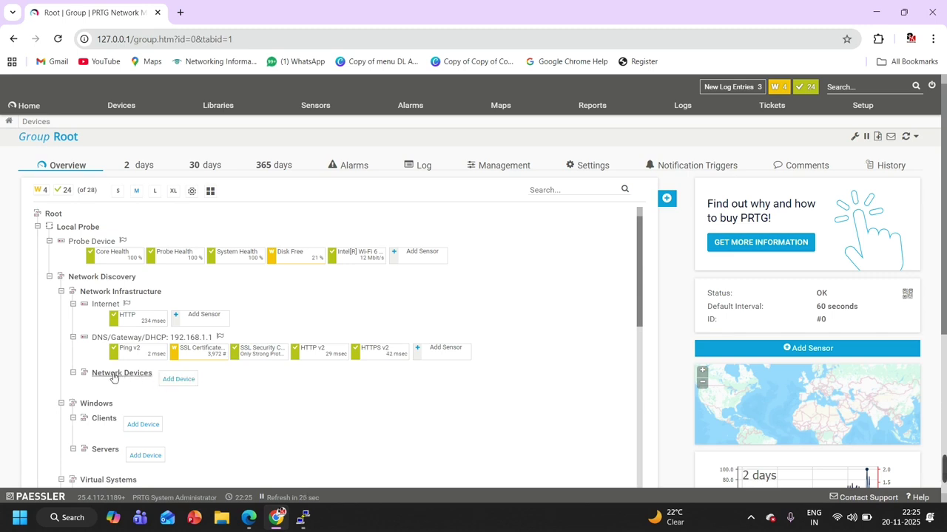
# Start adding a device to the Network Devices group and name it Router-R1.
pyautogui.moveTo(118, 377)
pyautogui.click(178, 380)
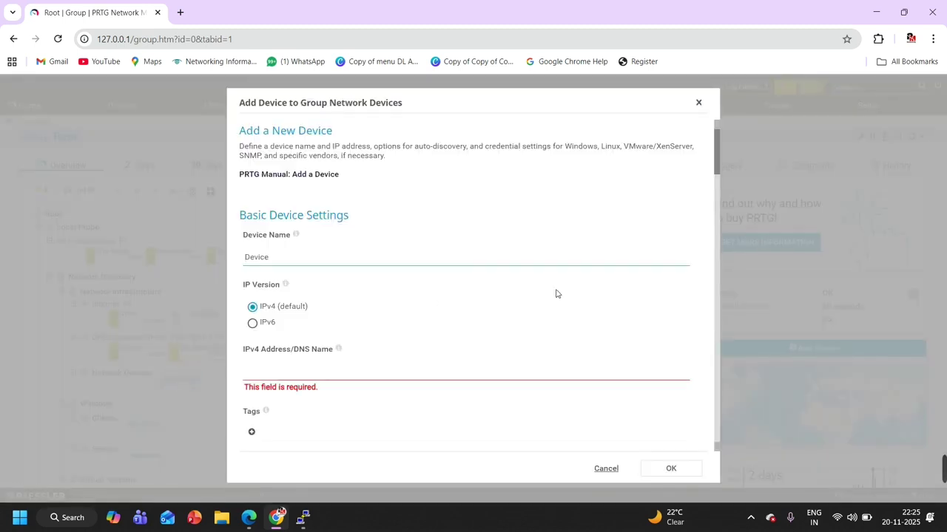
pyautogui.doubleClick(287, 264)
pyautogui.write('Router')
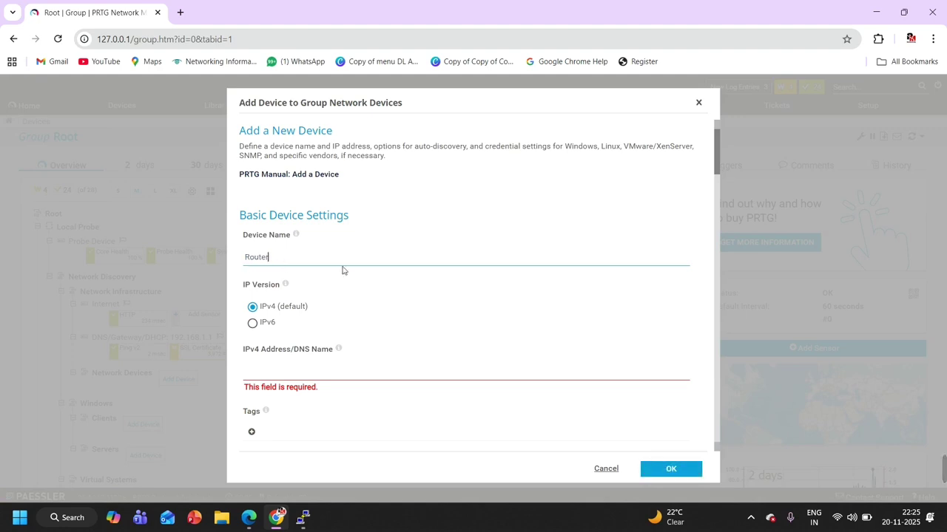
pyautogui.write('-')
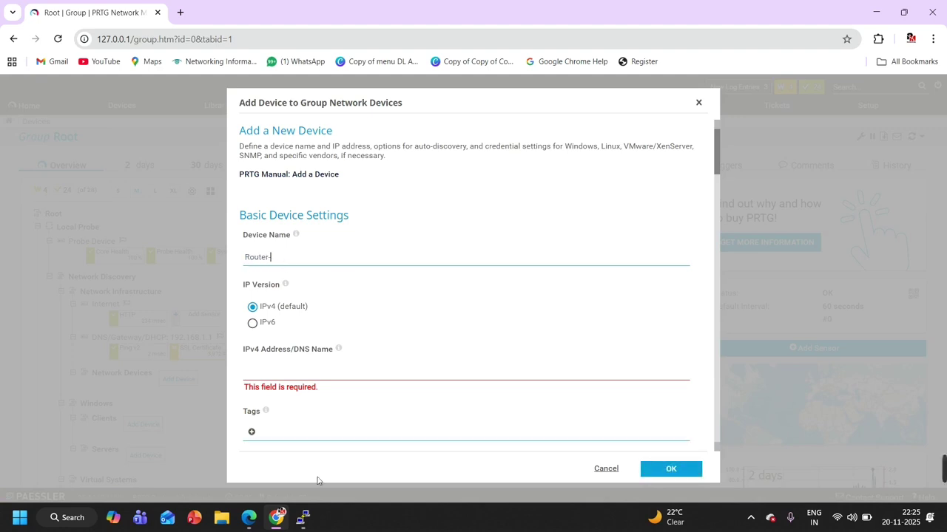
pyautogui.moveTo(302, 518)
pyautogui.moveTo(290, 482)
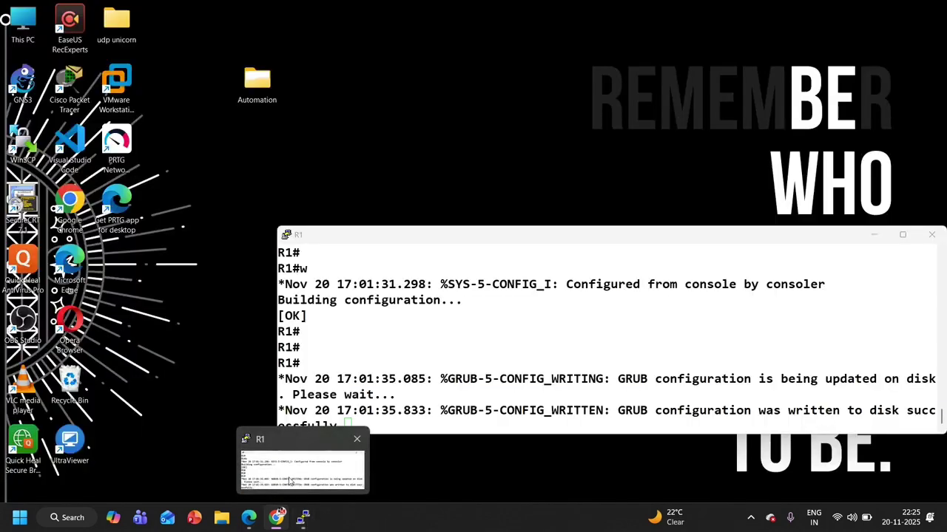
pyautogui.write('R1')
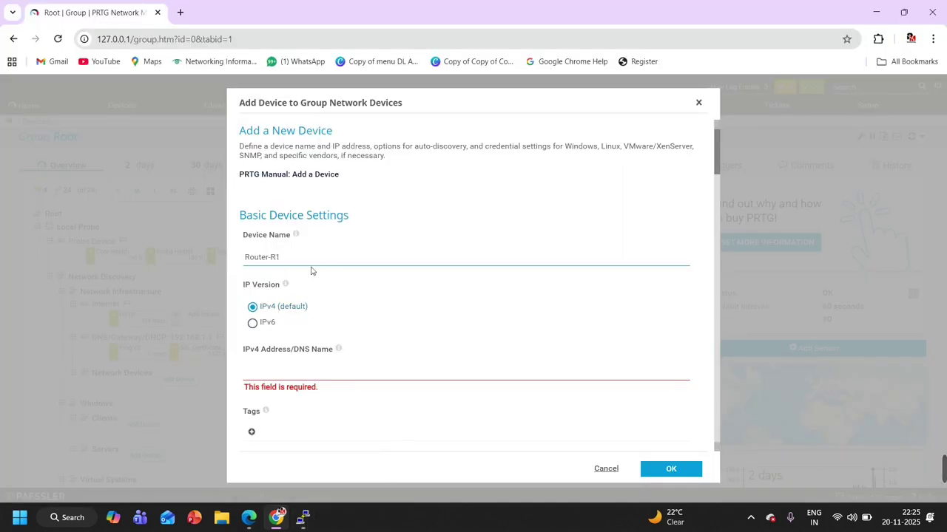
# Set the new device's IPv4 address to 192.168.1.250.
pyautogui.click(309, 374)
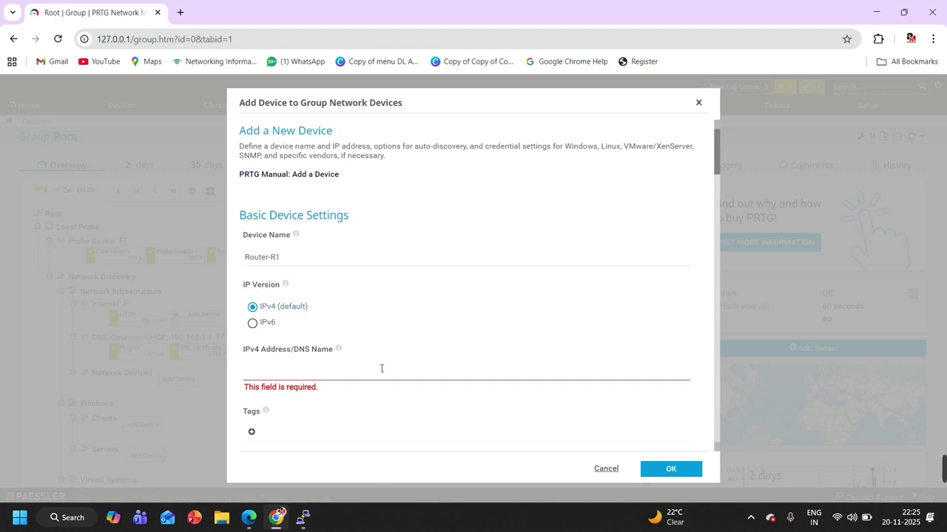
pyautogui.write('192.168.1')
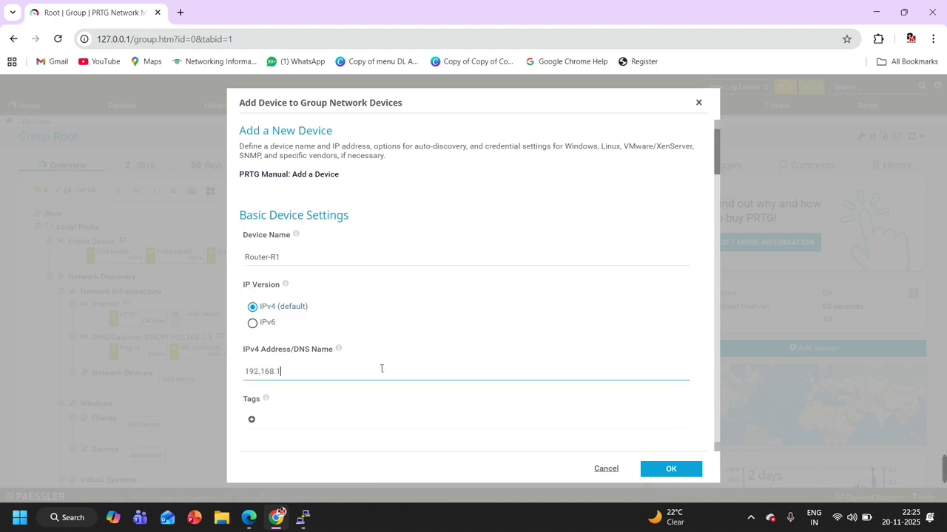
pyautogui.write('.250')
# Turn off inheritance of the credentials for SNMP devices in the new device's settings and create the device.
pyautogui.scroll(-3, 397, 357)
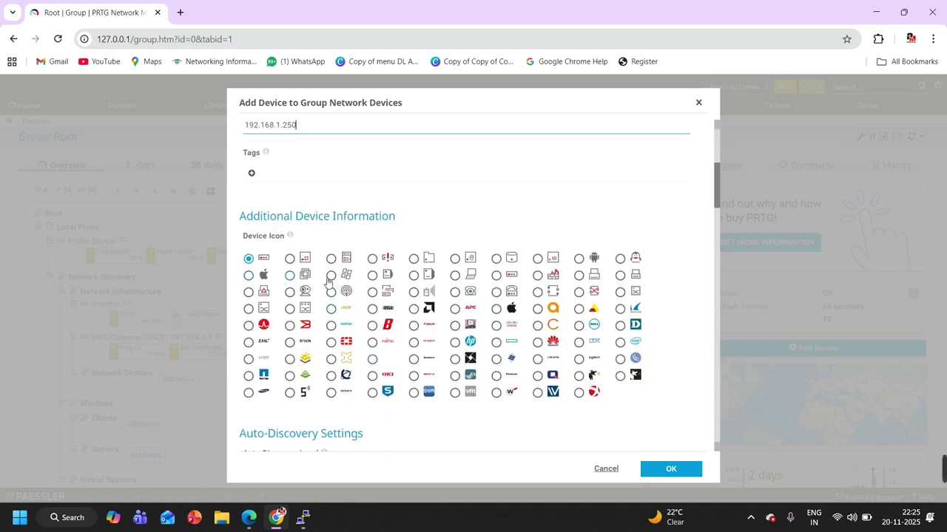
pyautogui.scroll(-4, 329, 282)
pyautogui.scroll(2, 354, 284)
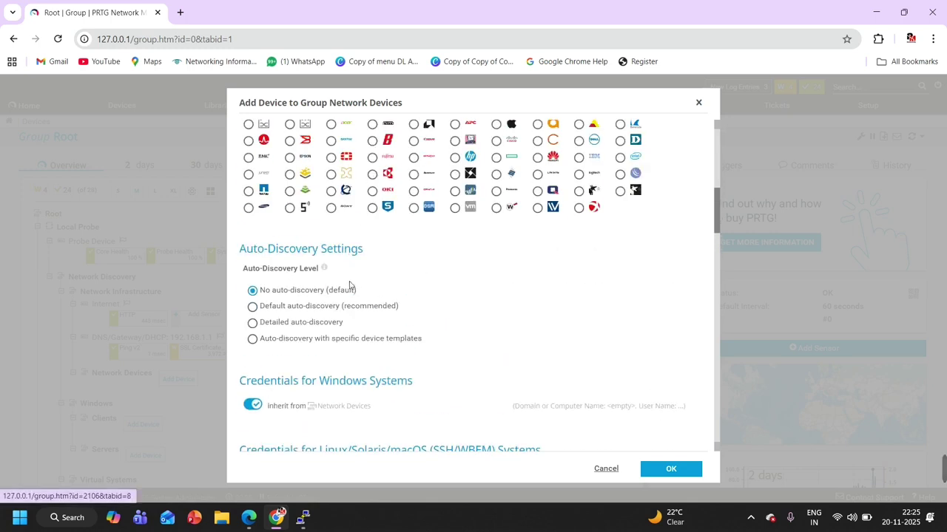
pyautogui.scroll(-3, 349, 348)
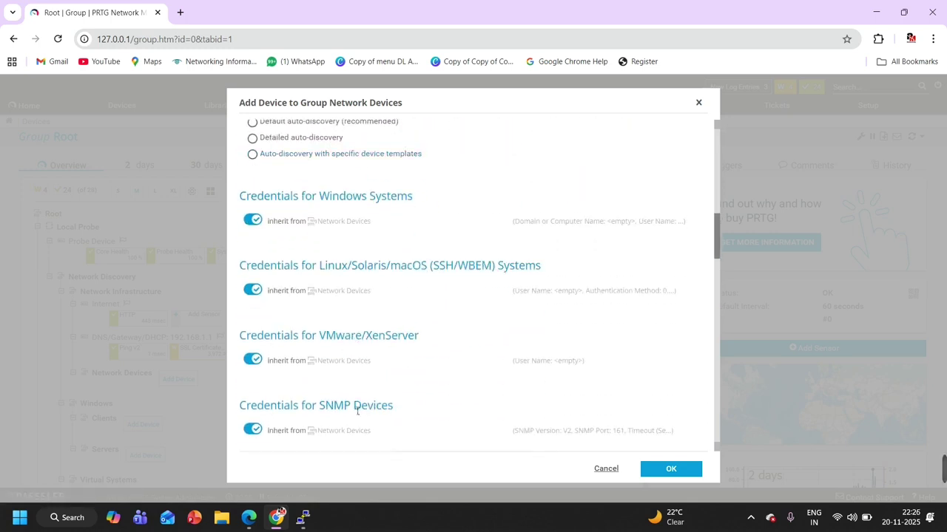
pyautogui.scroll(-2, 358, 412)
pyautogui.click(298, 309)
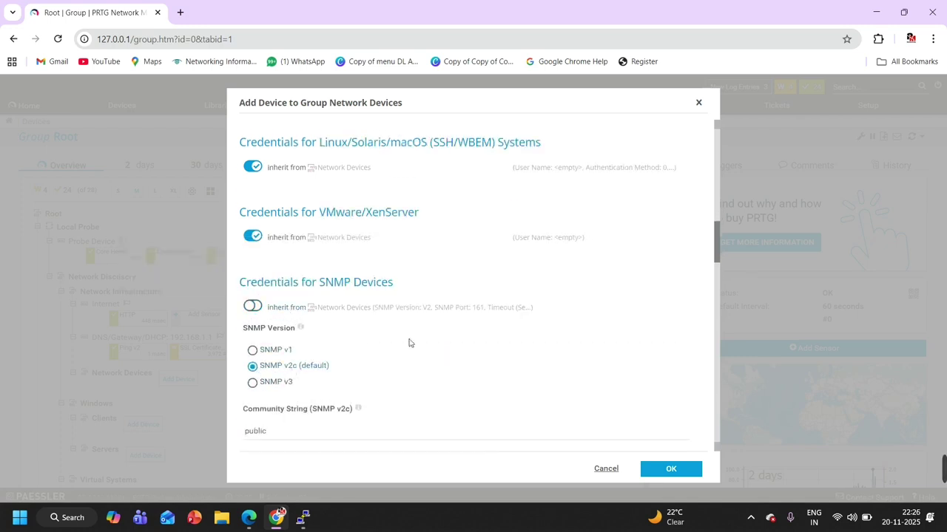
pyautogui.scroll(-3, 395, 369)
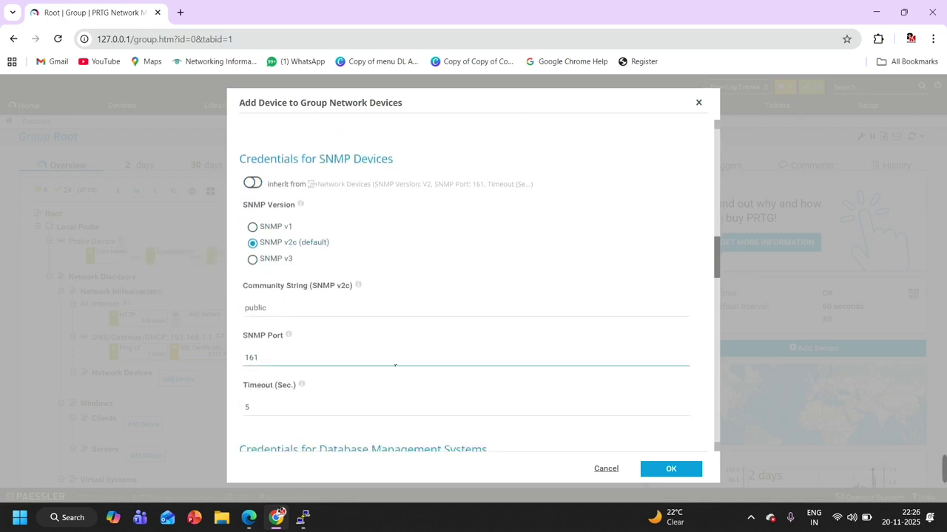
pyautogui.scroll(-6, 395, 365)
pyautogui.click(671, 470)
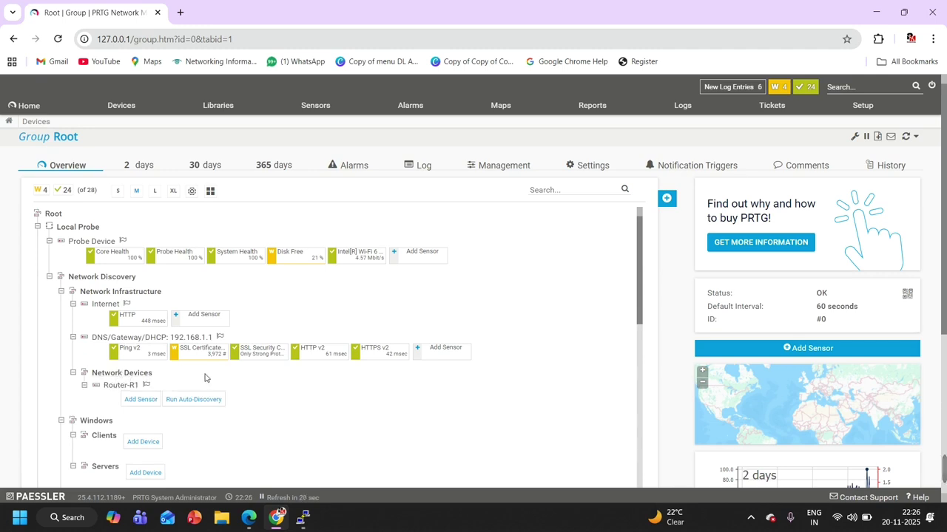
# Open the Router-R1 device and have PRTG analyze it for recommended sensors.
pyautogui.click(121, 386)
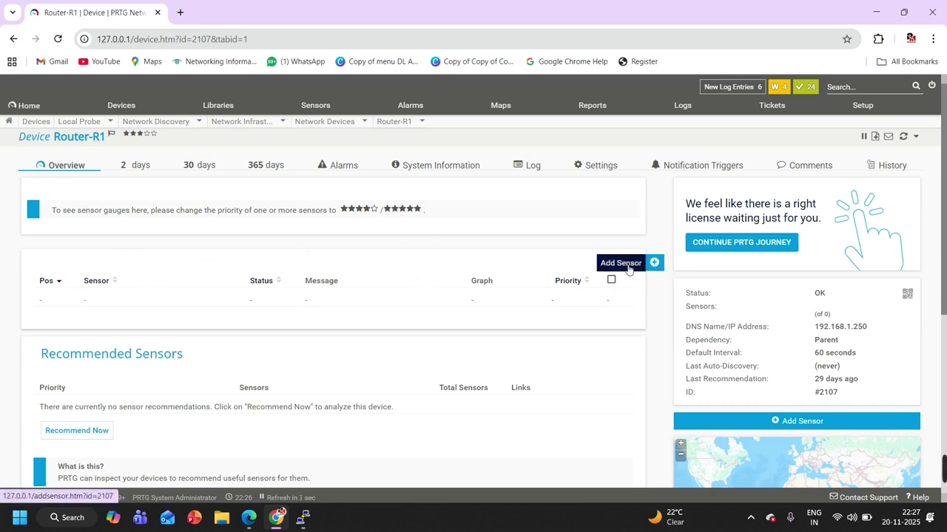
pyautogui.scroll(-2, 166, 403)
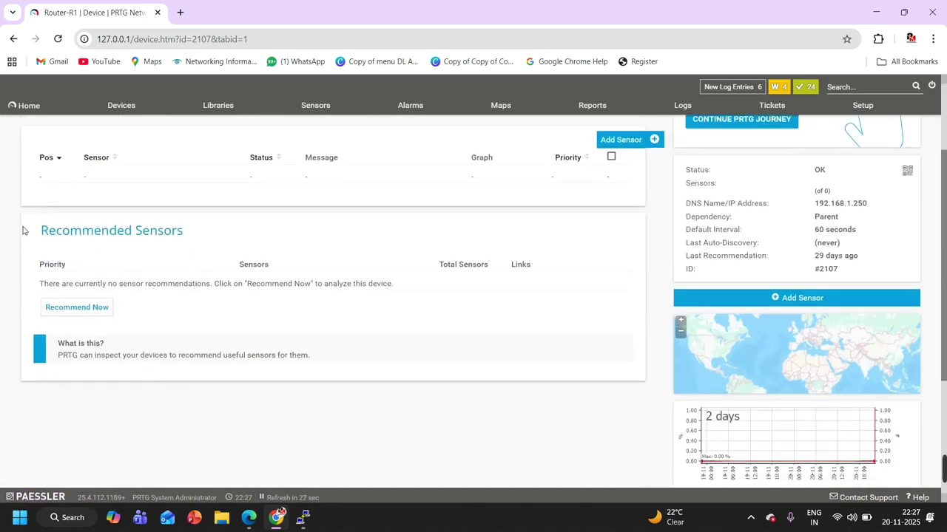
pyautogui.moveTo(40, 234); pyautogui.dragTo(190, 235)
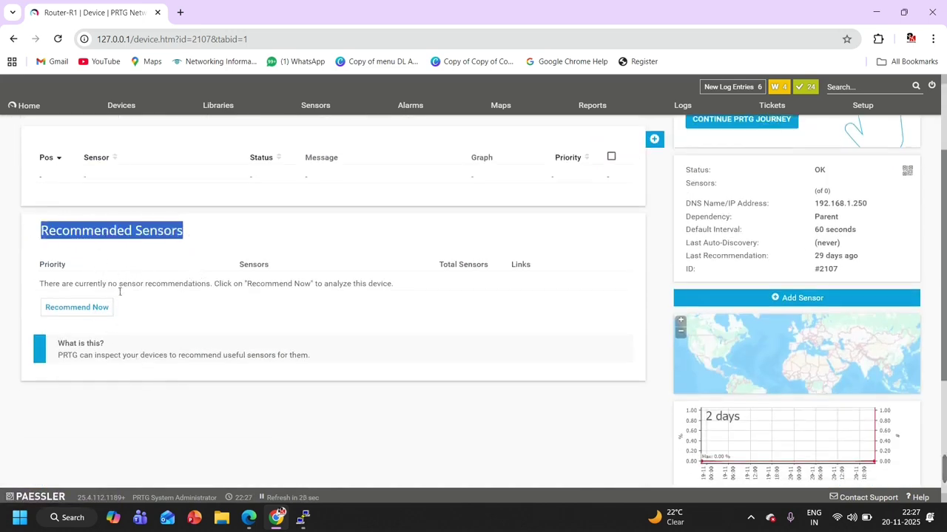
pyautogui.click(87, 310)
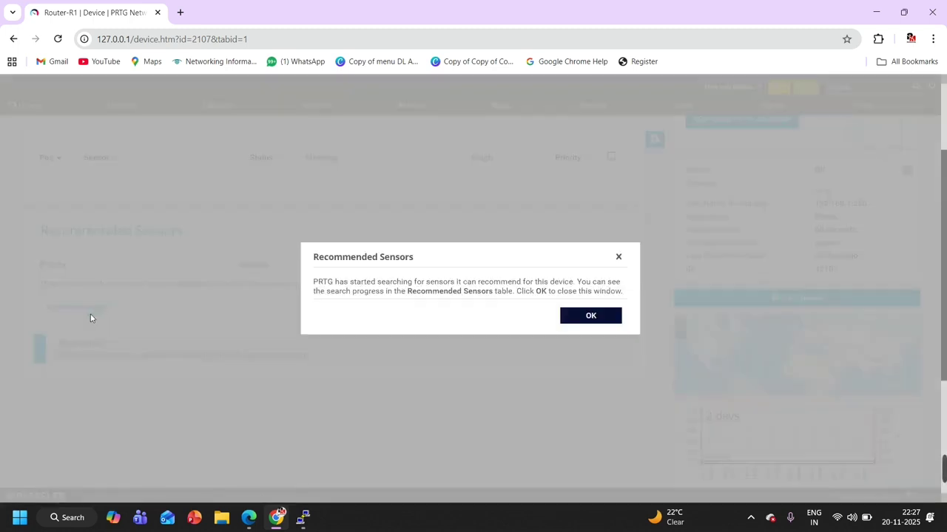
pyautogui.click(605, 320)
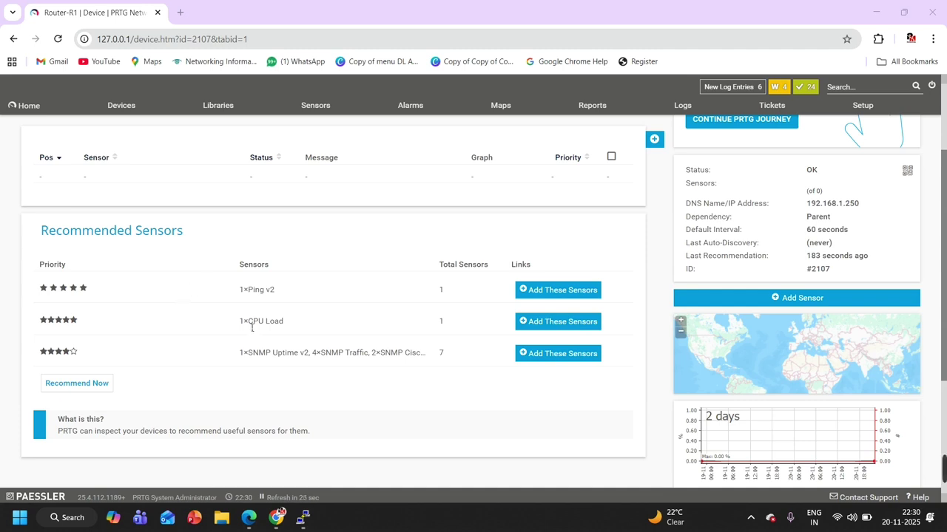
# Add the recommended CPU Load sensor to Router-R1.
pyautogui.moveTo(249, 326); pyautogui.dragTo(274, 326)
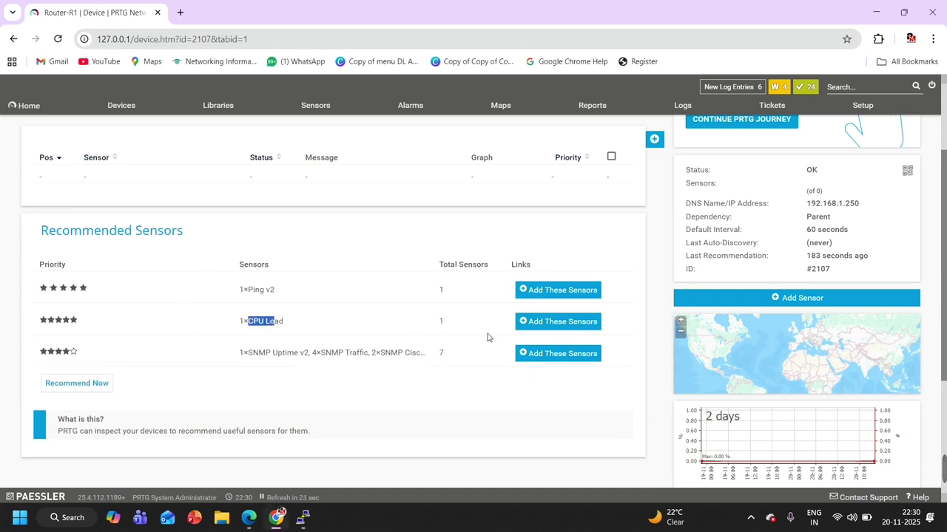
pyautogui.click(555, 329)
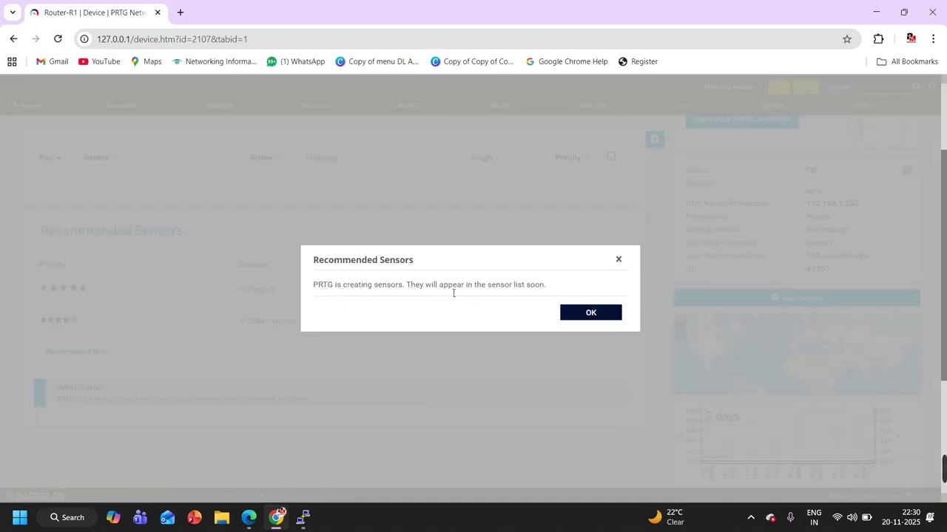
pyautogui.click(591, 315)
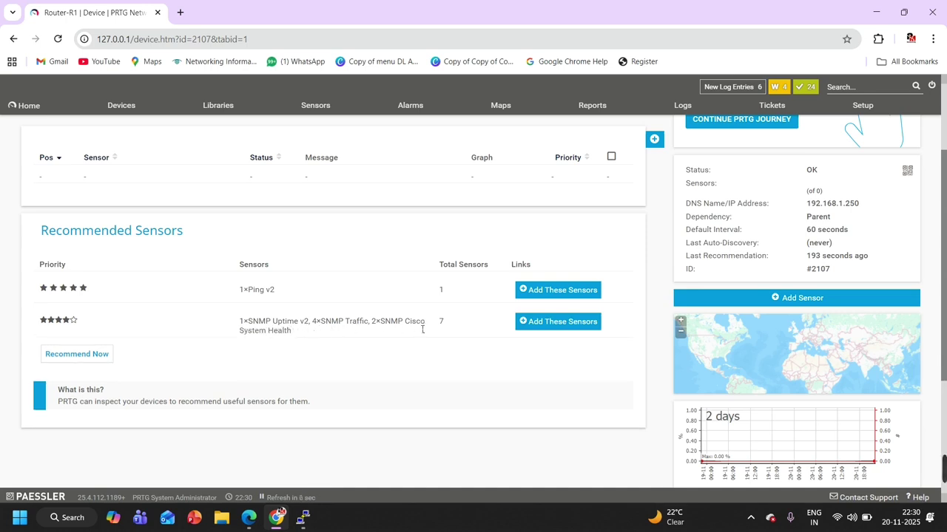
# Check Router-R1's sensor list and open the details of its CPU Load sensor.
pyautogui.scroll(2, 422, 329)
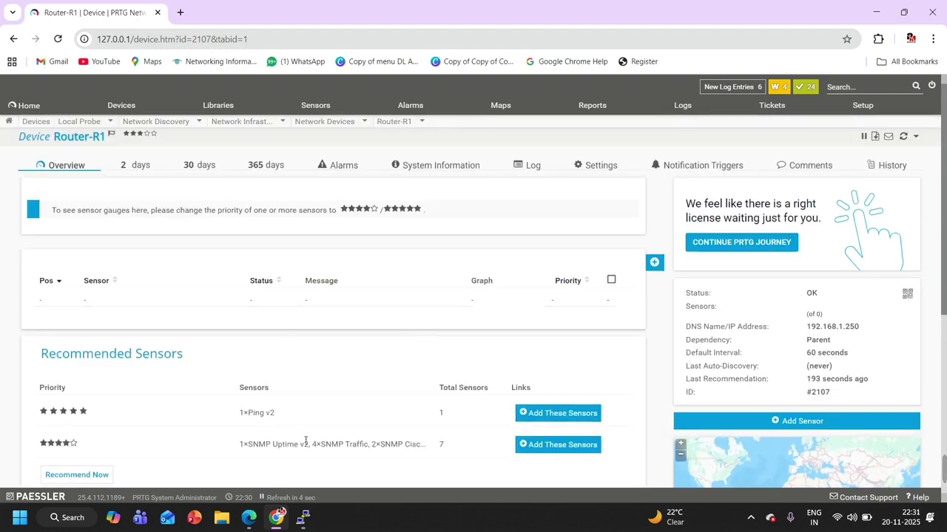
pyautogui.scroll(-2, 310, 389)
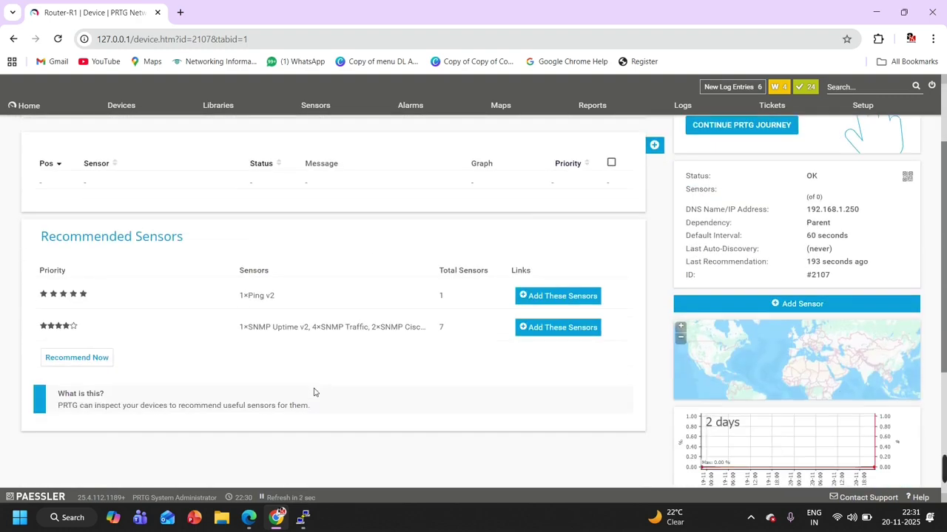
pyautogui.scroll(2, 551, 296)
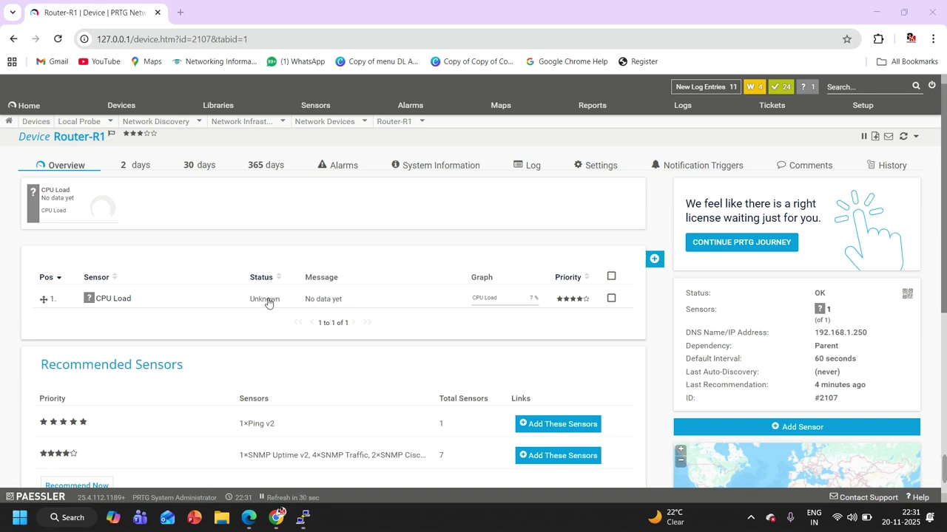
pyautogui.click(534, 302)
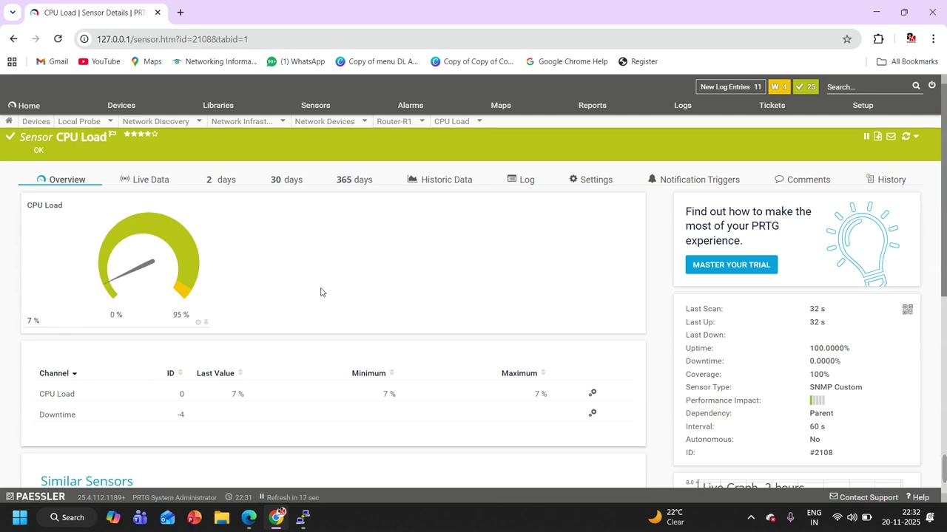
# Look at the lab topology in EVE and return to the overview of all devices in PRTG.
pyautogui.click(876, 12)
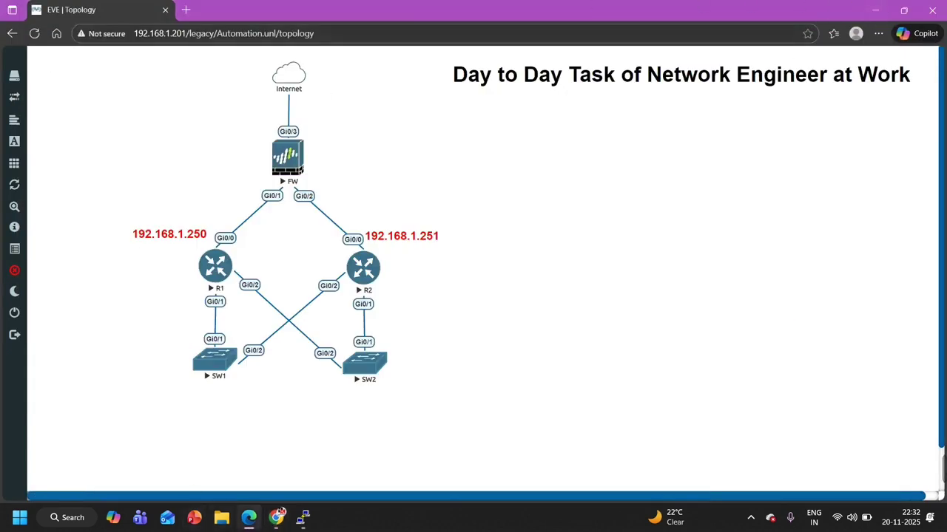
pyautogui.click(281, 525)
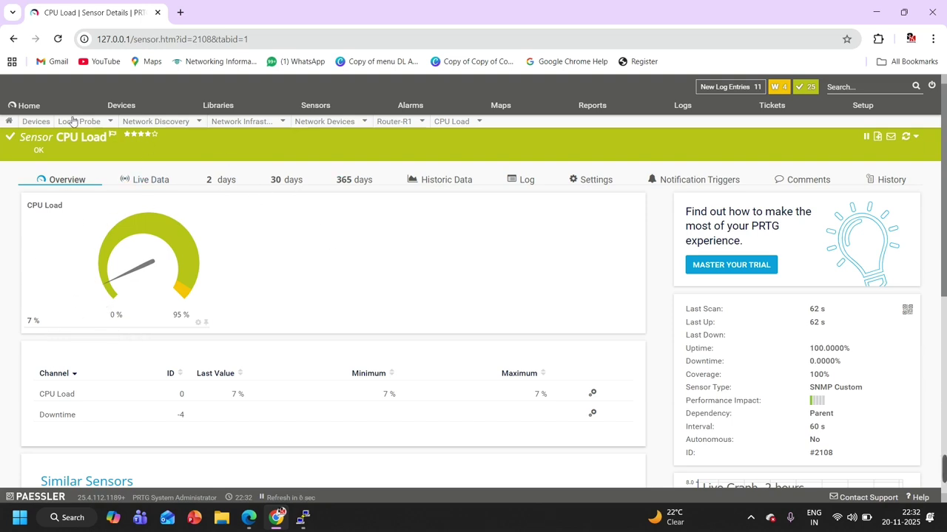
pyautogui.click(31, 106)
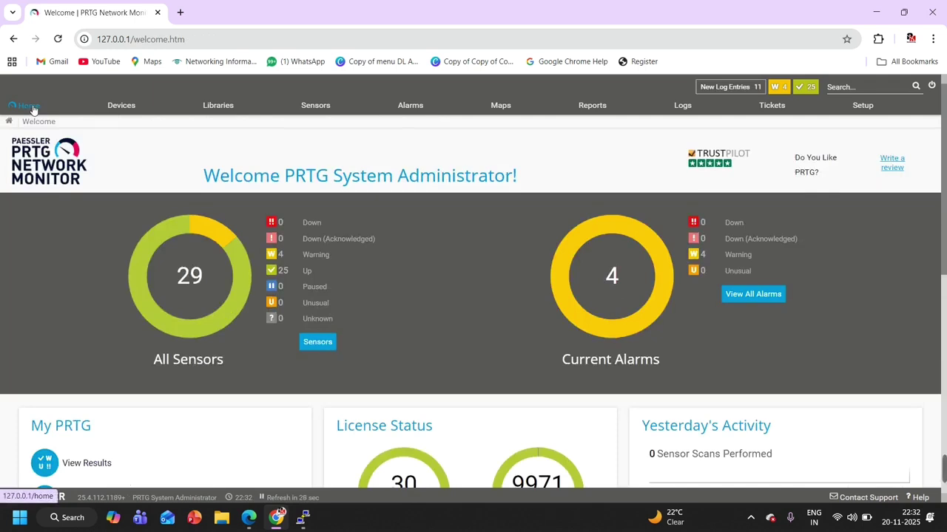
pyautogui.click(130, 108)
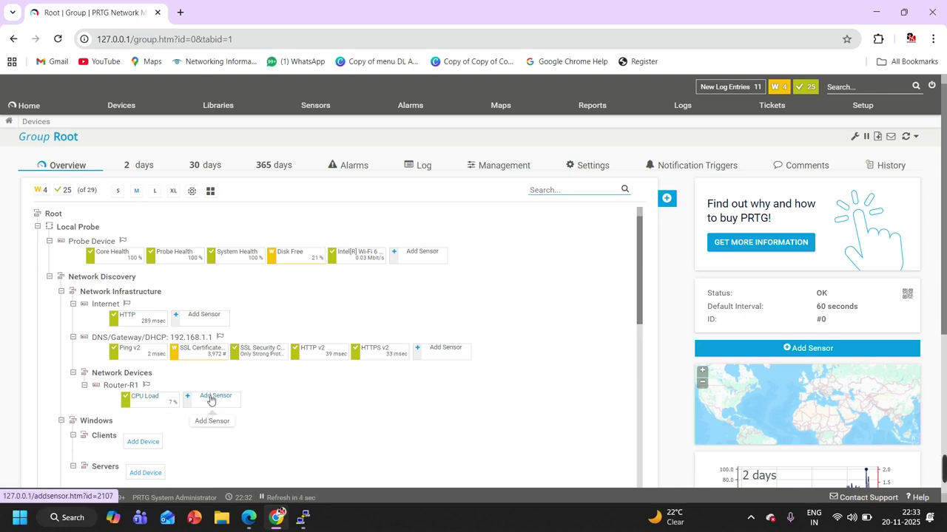
# Start adding a sensor to the Router-R1 device and search the sensor types for SNMP Traffic.
pyautogui.click(110, 386)
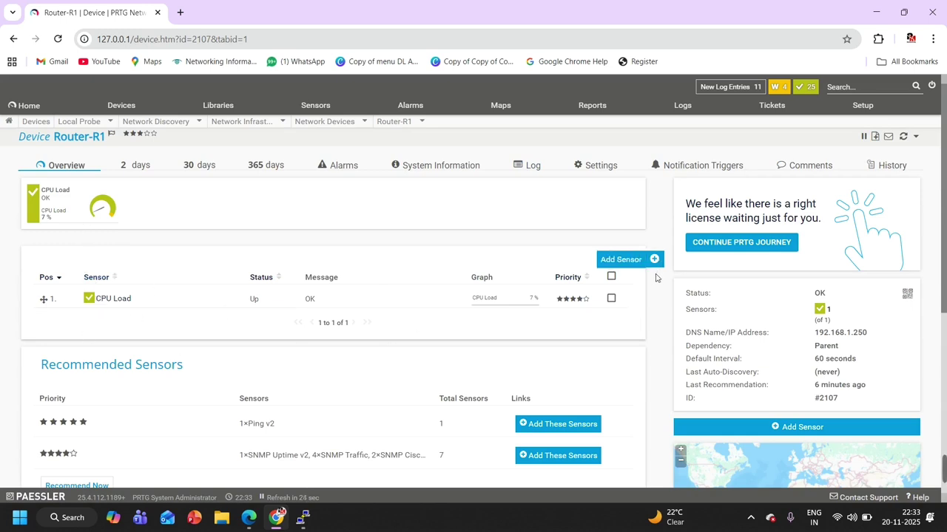
pyautogui.scroll(-3, 95, 408)
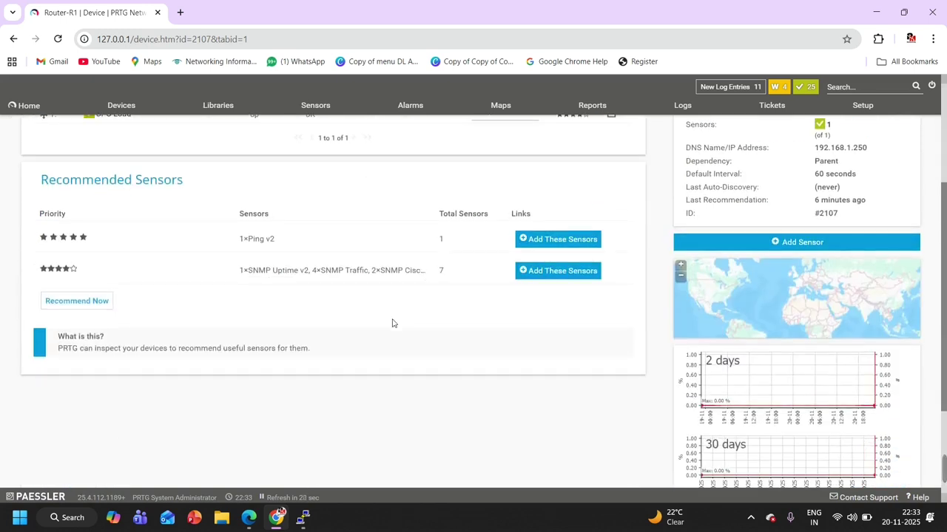
pyautogui.scroll(3, 363, 332)
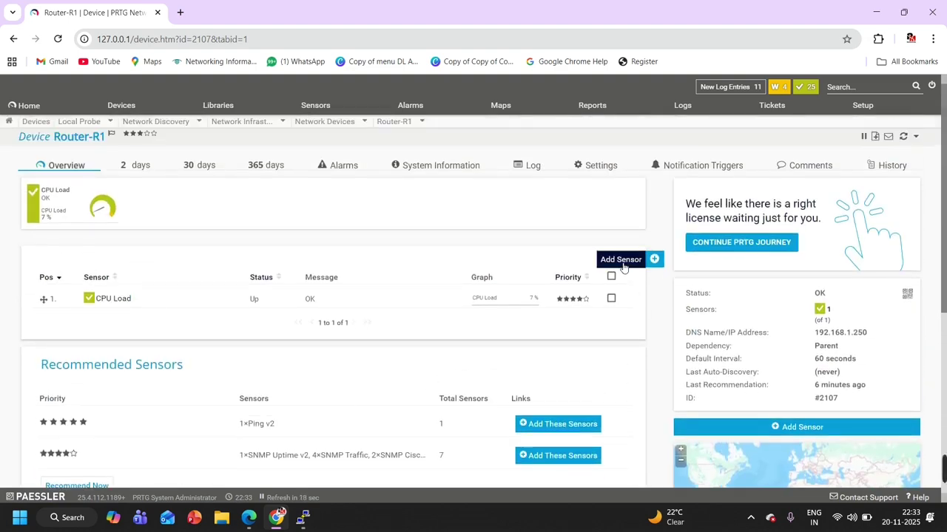
pyautogui.click(623, 261)
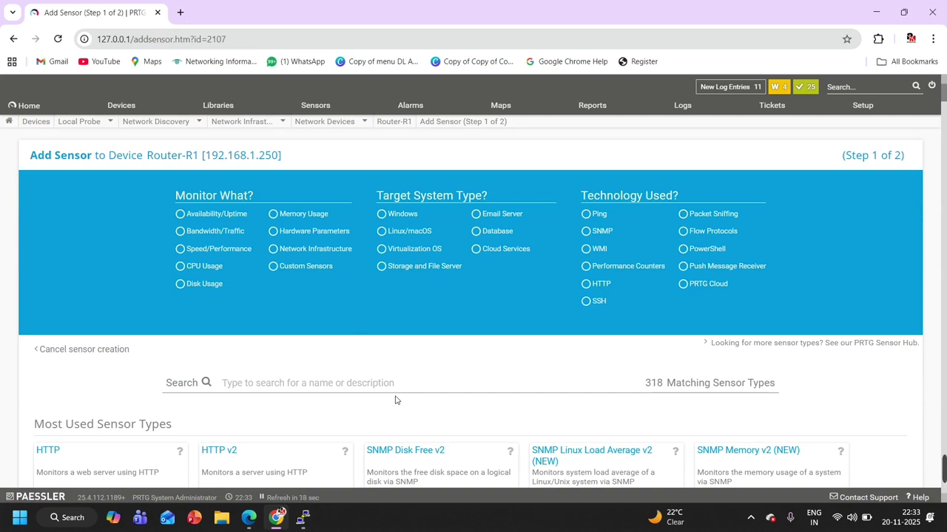
pyautogui.click(371, 387)
pyautogui.write('SNMP')
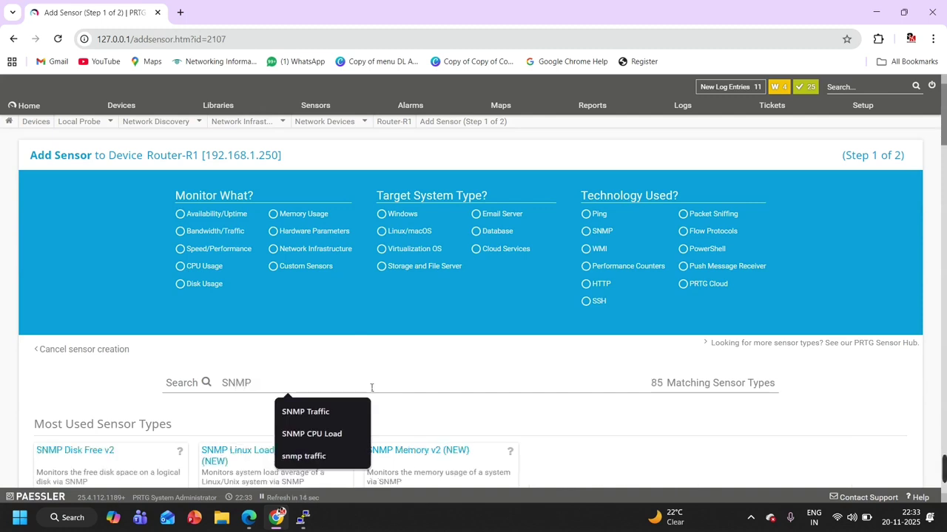
pyautogui.click(337, 412)
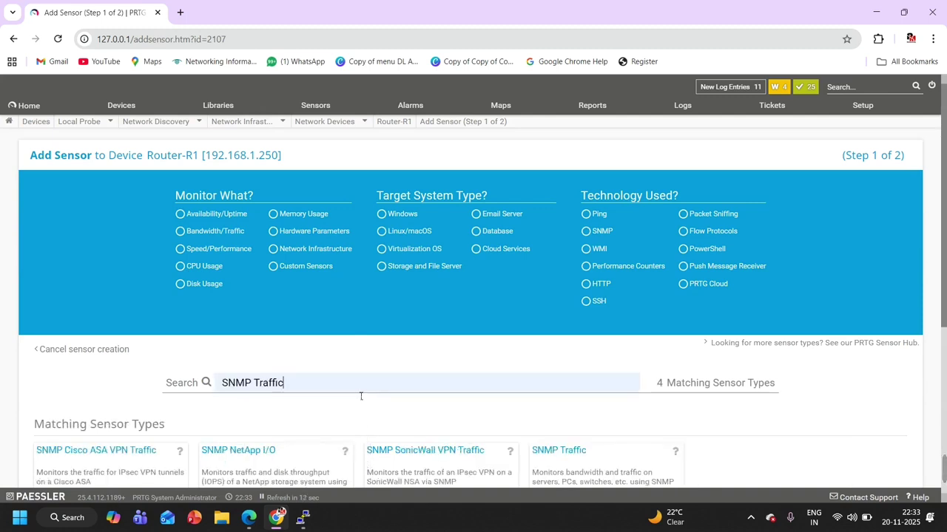
# Choose SNMP Traffic as the type of sensor for Router-R1 from the matching sensor types.
pyautogui.scroll(-1, 421, 363)
pyautogui.scroll(-3, 545, 393)
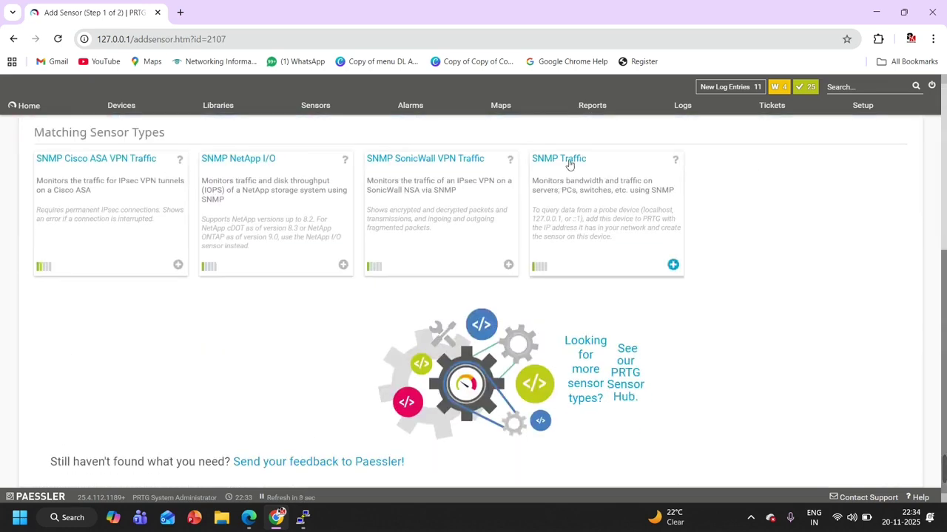
pyautogui.scroll(1, 566, 207)
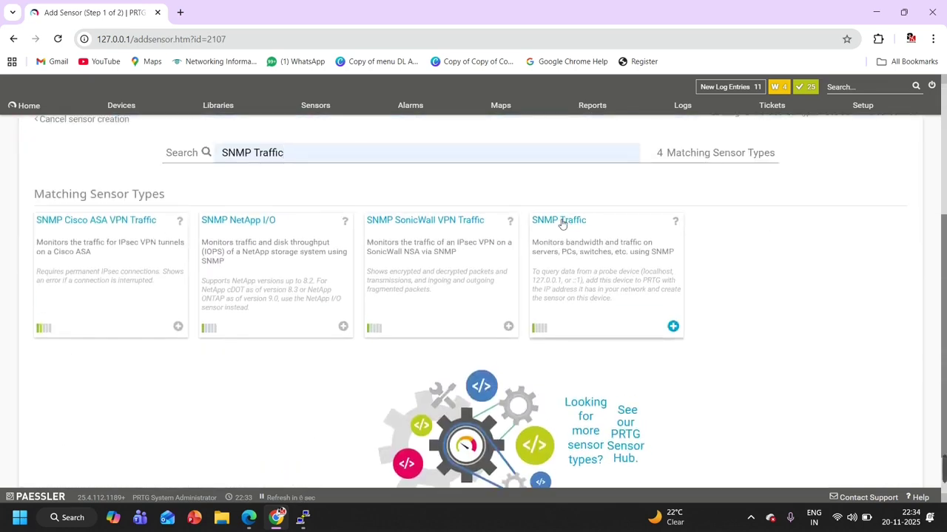
pyautogui.click(560, 222)
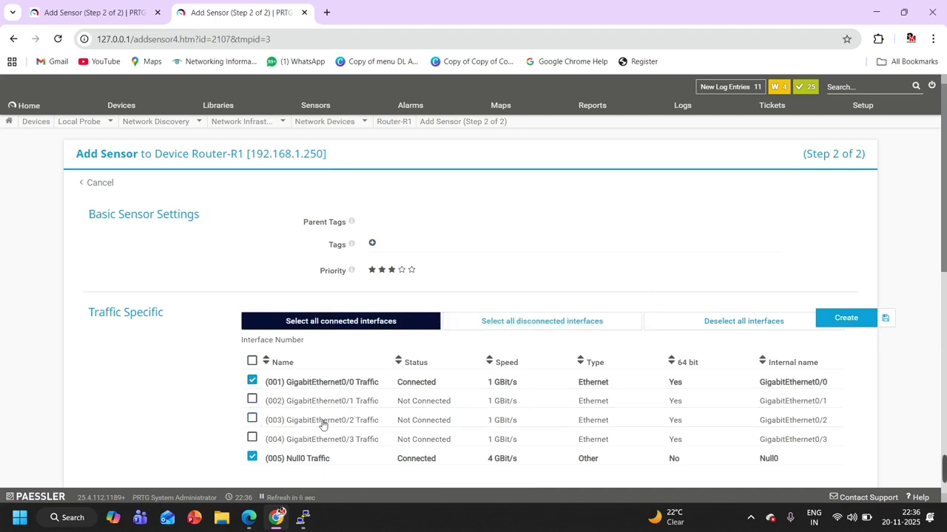
# Create SNMP Traffic sensors for only the GigabitEthernet0/0 and GigabitEthernet0/1 interfaces of Router-R1, leaving Null0 and the other interfaces out.
pyautogui.click(252, 399)
pyautogui.click(252, 420)
pyautogui.click(252, 440)
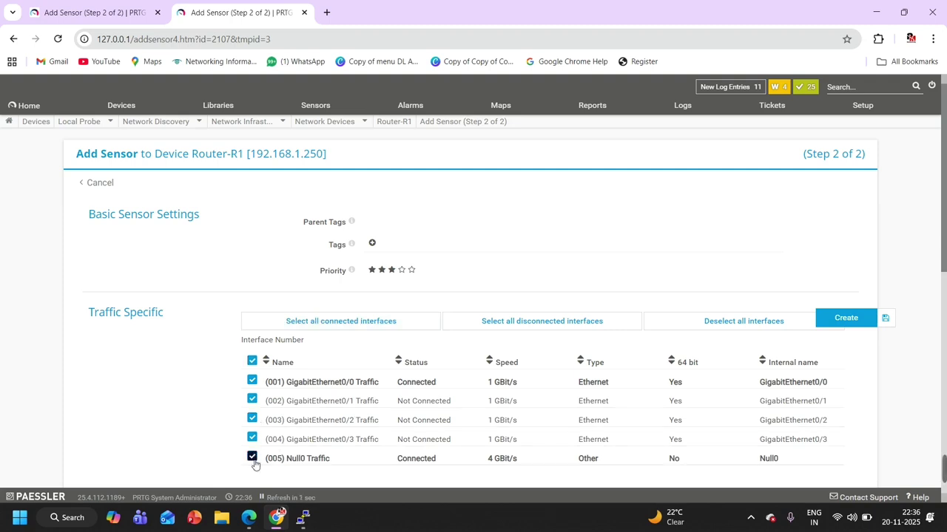
pyautogui.click(252, 459)
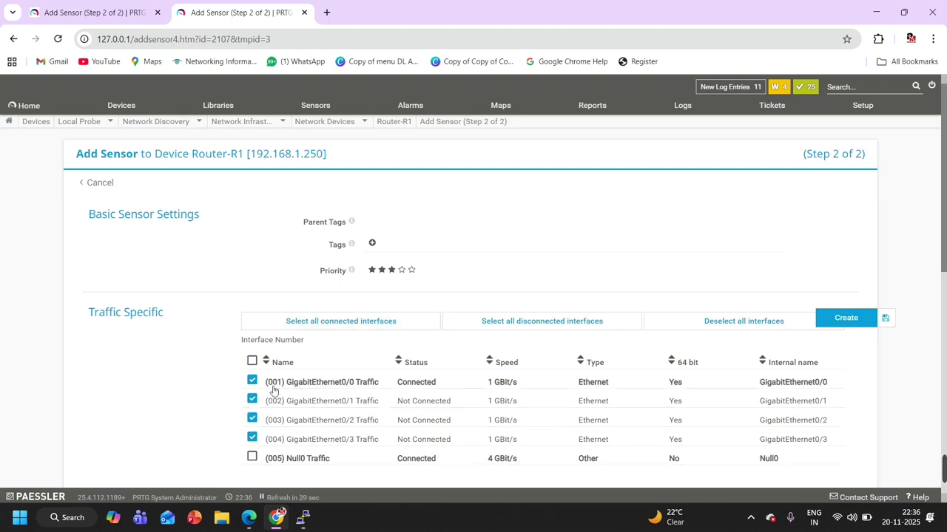
pyautogui.click(251, 400)
pyautogui.click(252, 420)
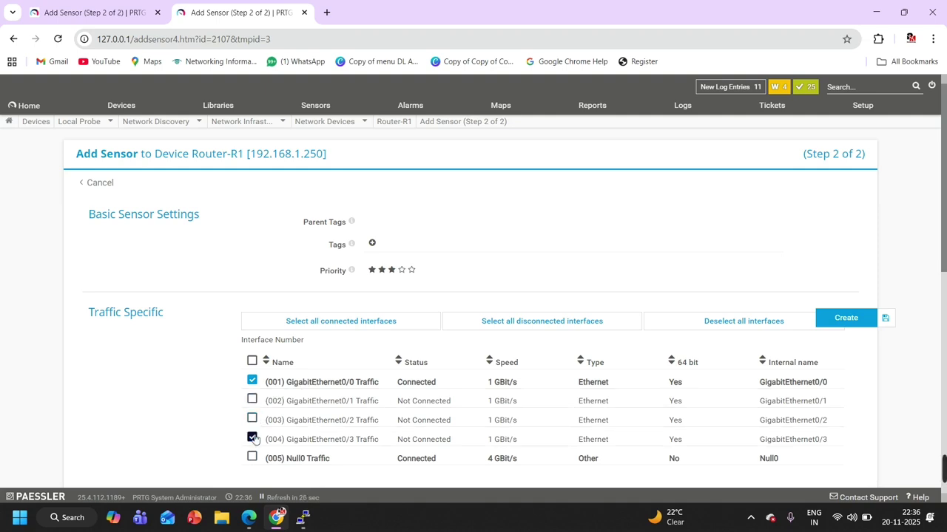
pyautogui.click(252, 439)
pyautogui.click(252, 399)
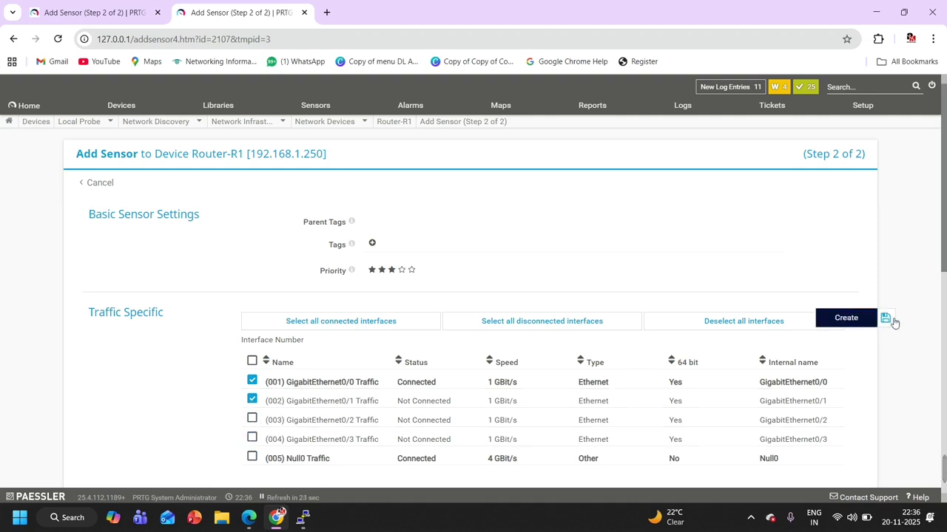
pyautogui.click(849, 319)
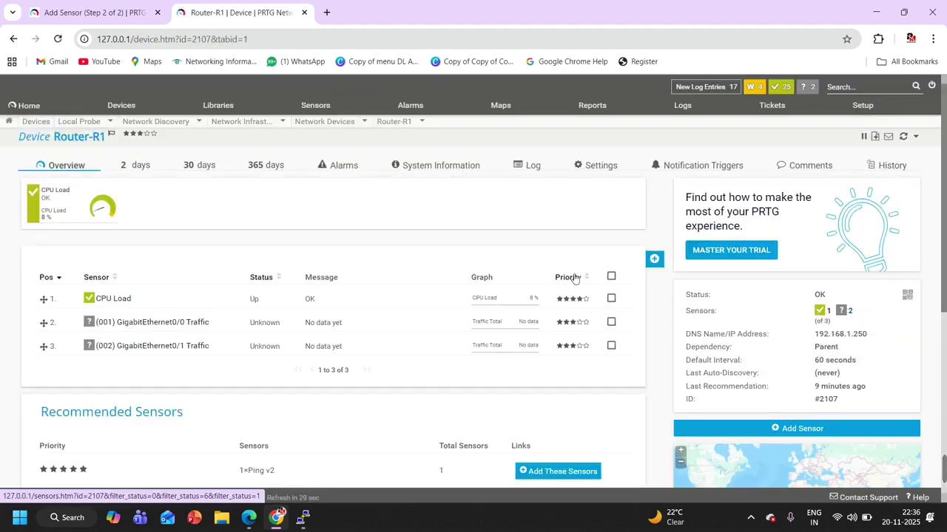
# Check the GigabitEthernet0/0 Traffic sensor's details and return through the device tree to Router-R1's sensor list.
pyautogui.click(175, 323)
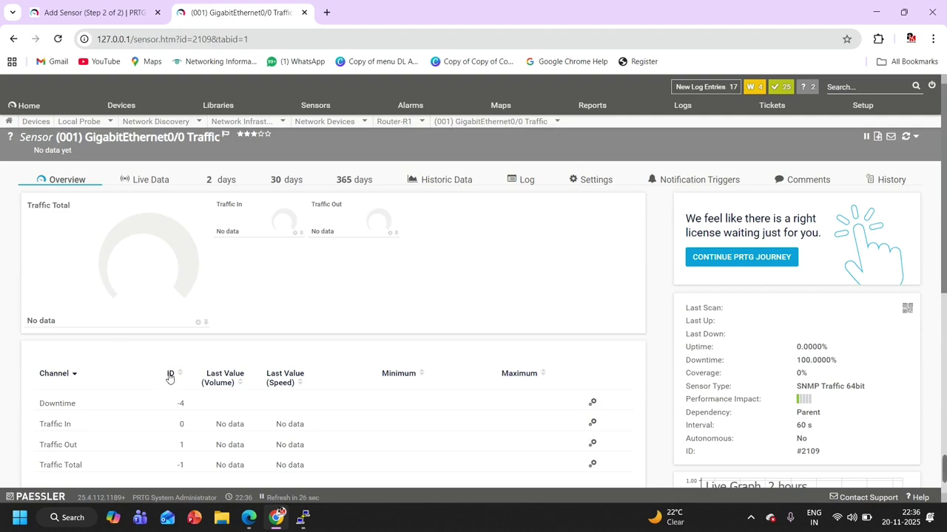
pyautogui.scroll(-3, 177, 400)
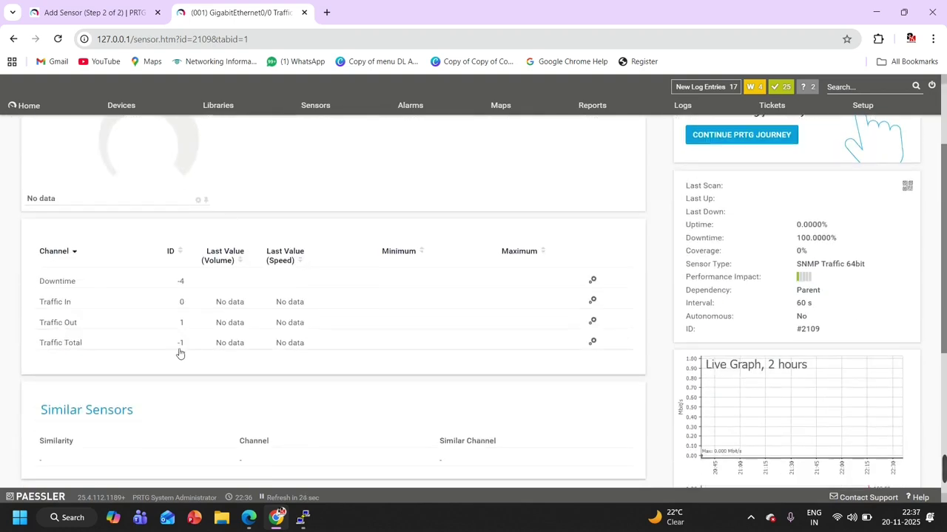
pyautogui.scroll(3, 181, 348)
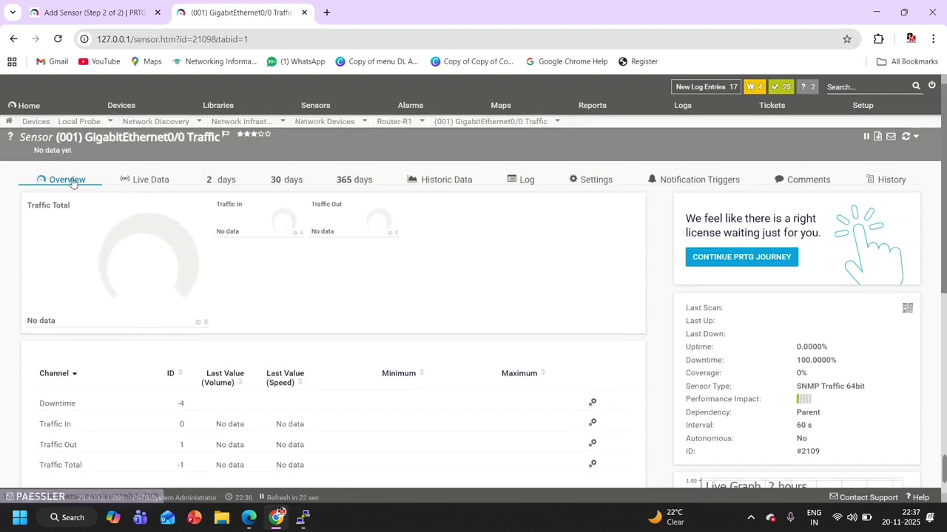
pyautogui.click(126, 108)
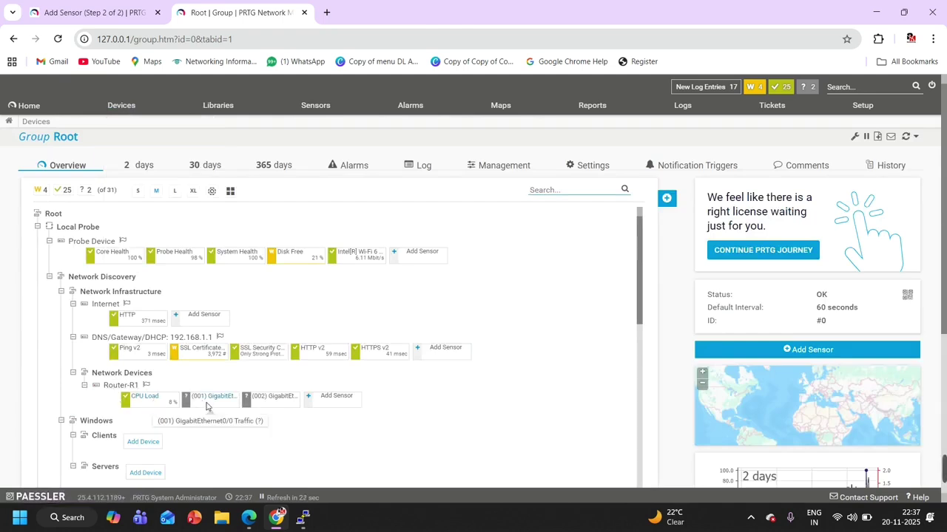
pyautogui.click(122, 388)
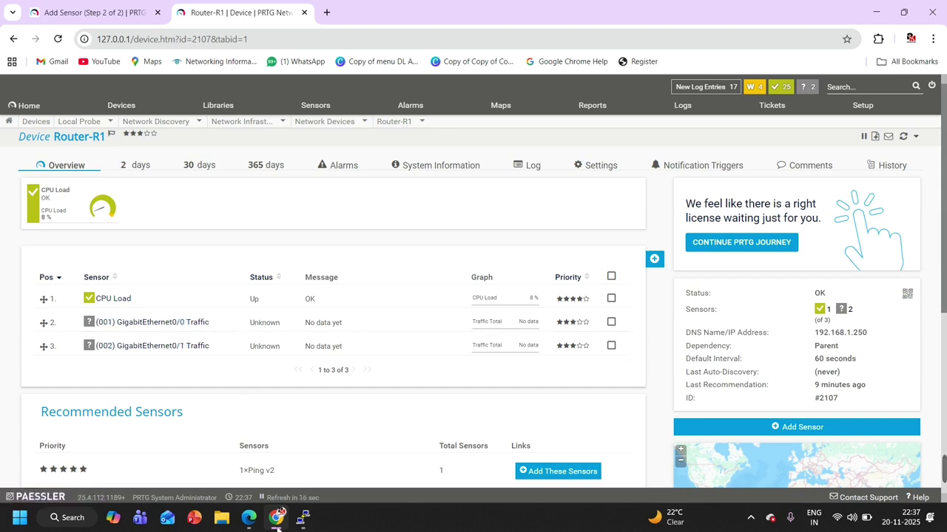
# Switch to R1's console through the EVE topology and enter privileged EXEC mode.
pyautogui.click(247, 520)
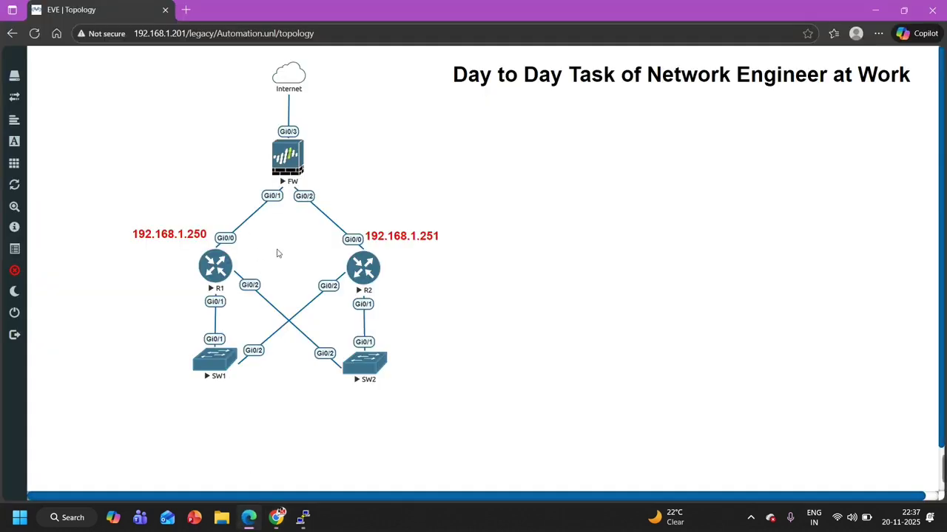
pyautogui.click(303, 518)
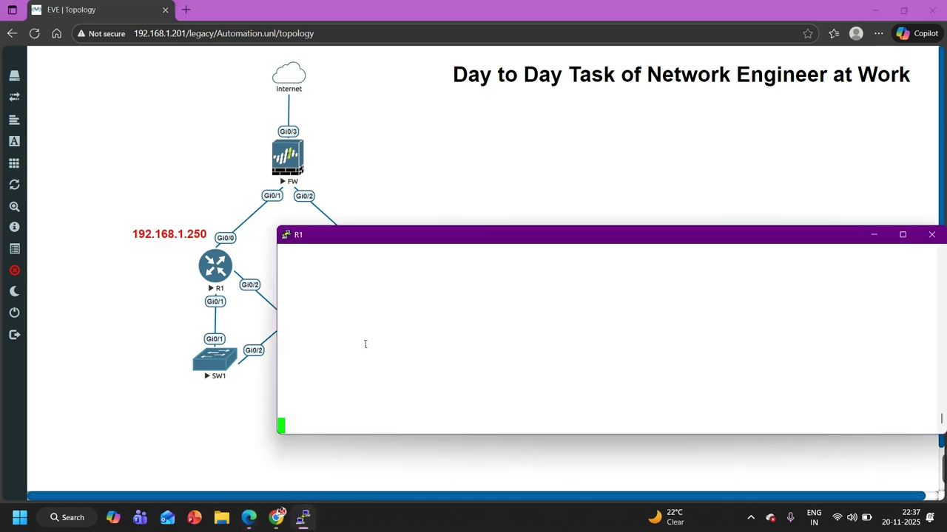
pyautogui.press('Return')
pyautogui.press('Return')
pyautogui.press('Return')
pyautogui.press('Return')
pyautogui.press('Return')
pyautogui.press('Return')
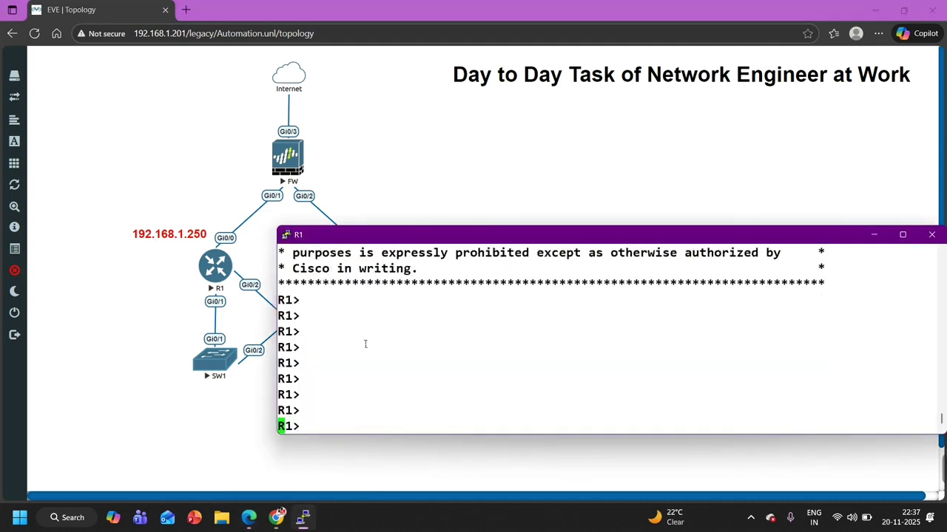
pyautogui.write('en')
pyautogui.press('Return')
pyautogui.press('Return')
pyautogui.write('ping ')
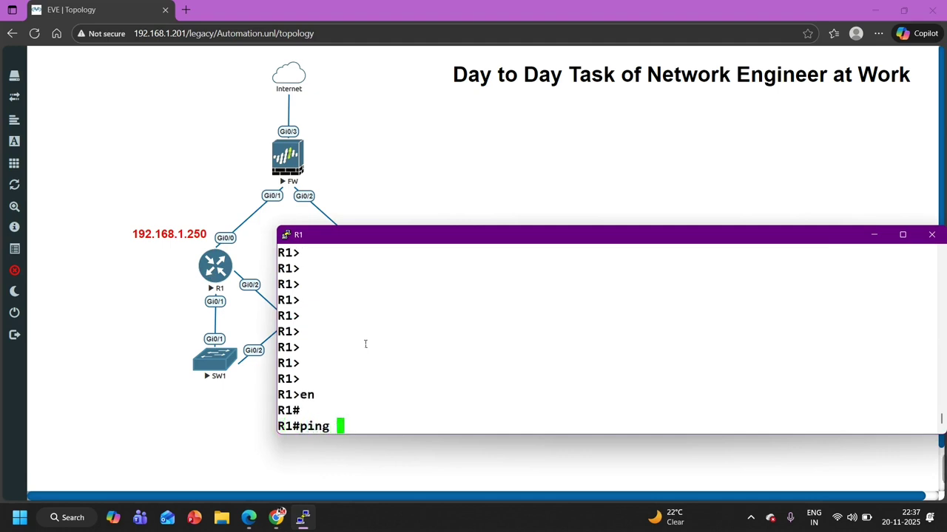
pyautogui.write('192.1683')
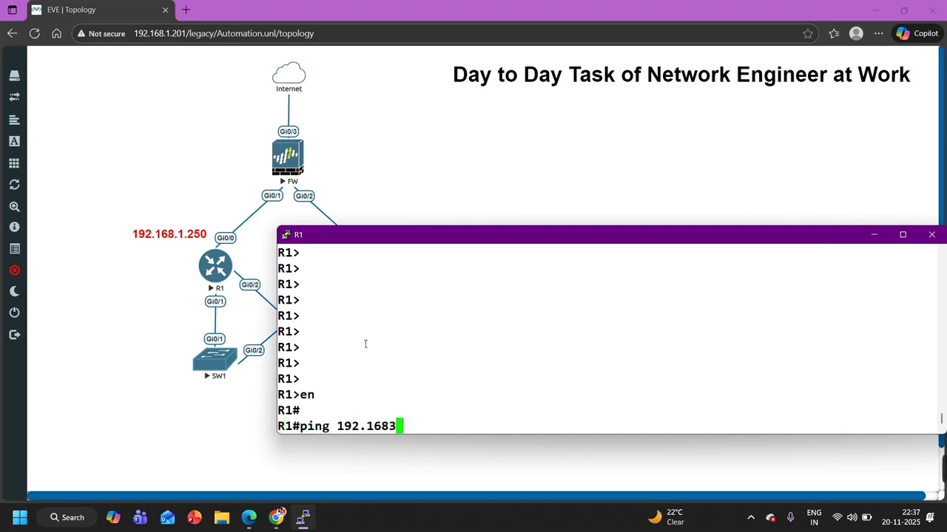
pyautogui.press('BackSpace')
pyautogui.write('.1.1 re')
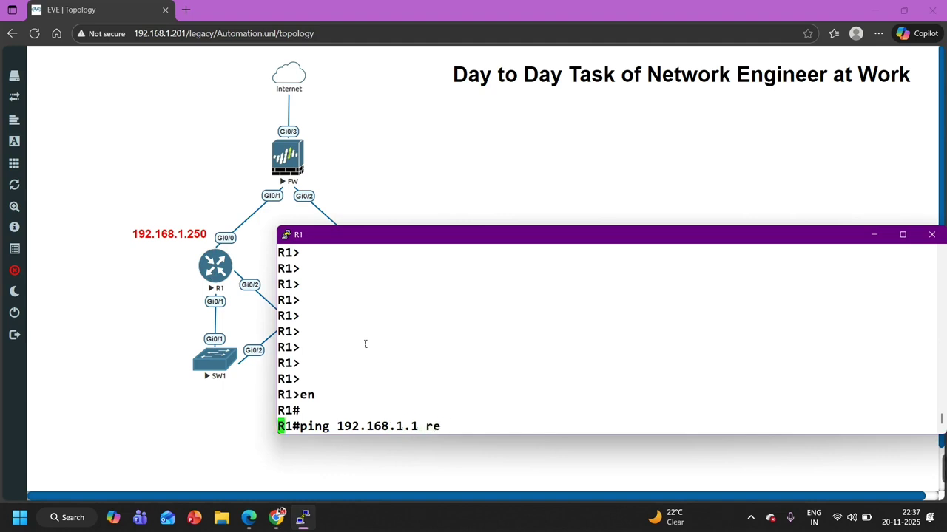
pyautogui.press('Tab')
pyautogui.write('?')
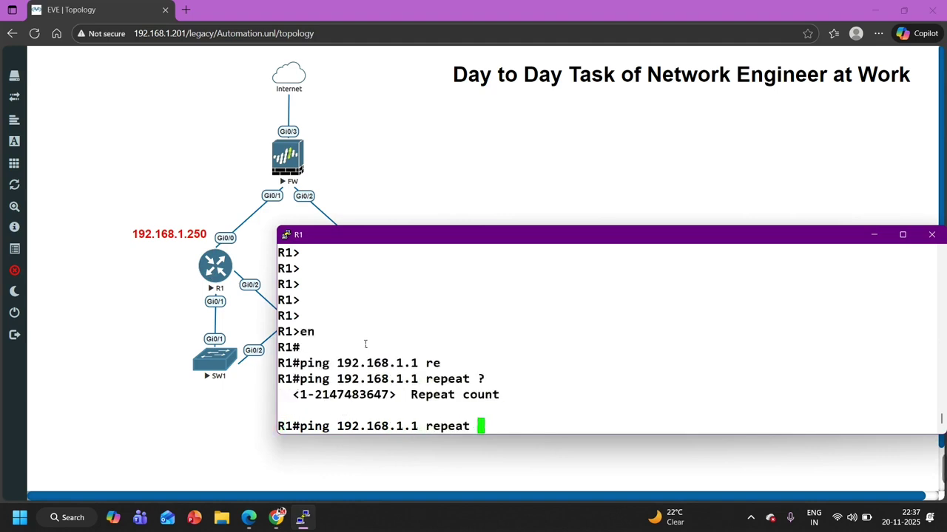
pyautogui.write('1000000000')
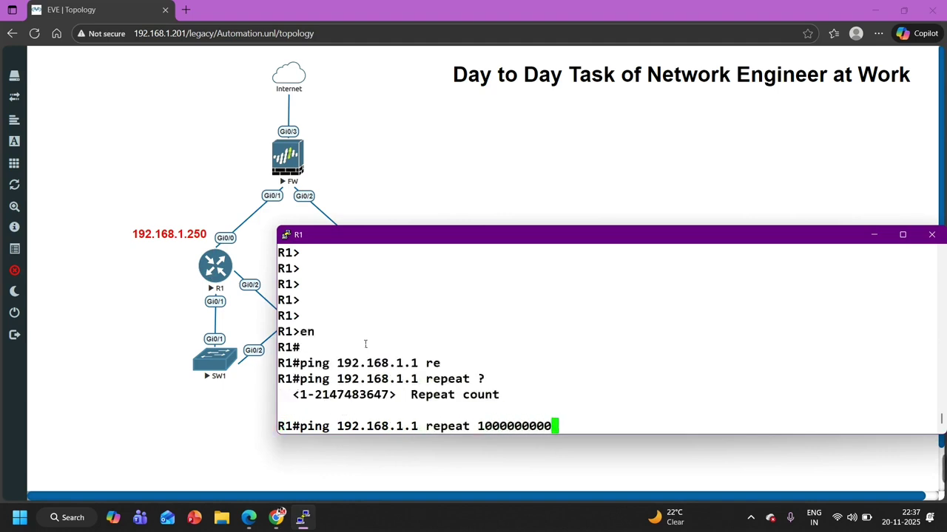
pyautogui.press('Return')
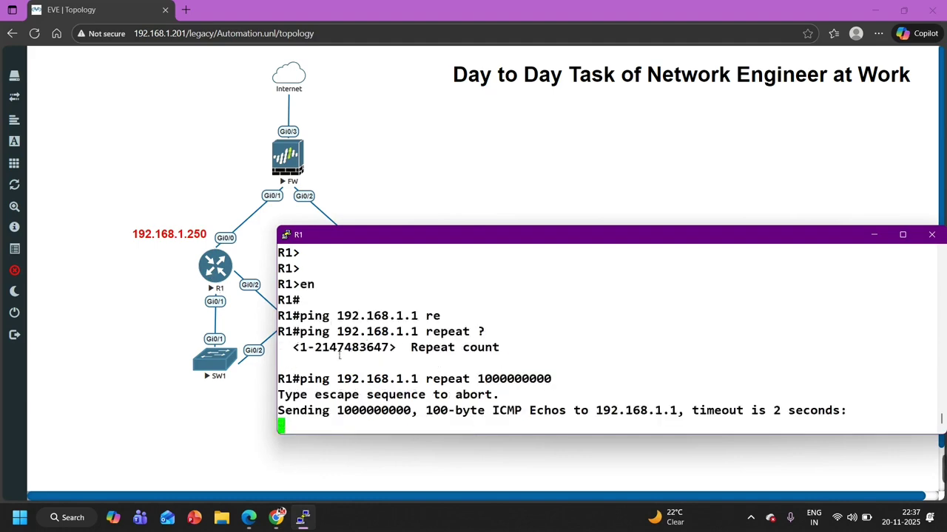
pyautogui.click(873, 234)
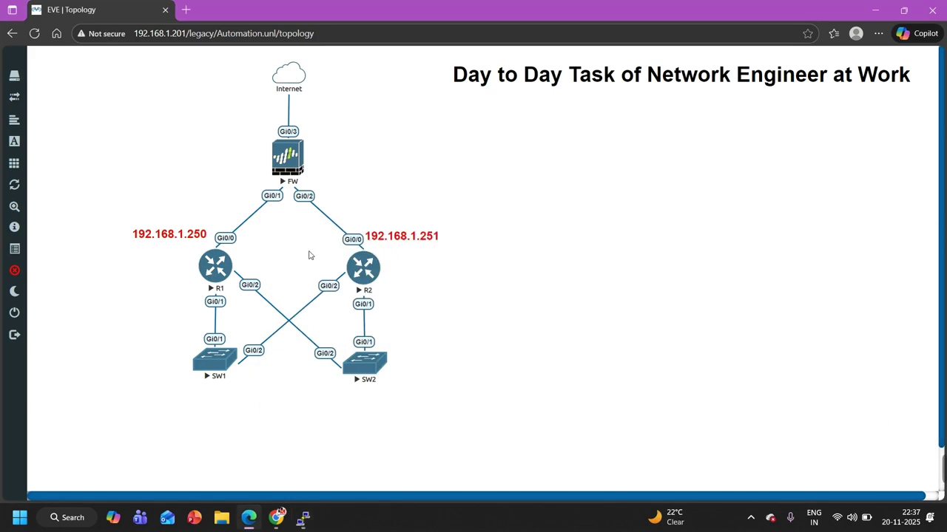
# Switch back to PRTG and examine the gauges, channel values and graphs of Router-R1's GigabitEthernet0/0 Traffic sensor.
pyautogui.moveTo(276, 517)
pyautogui.click(270, 464)
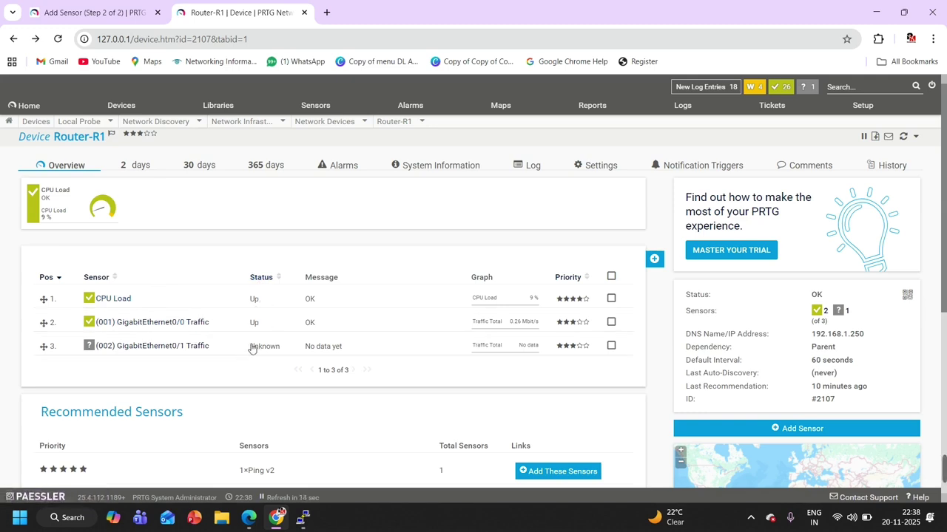
pyautogui.click(515, 322)
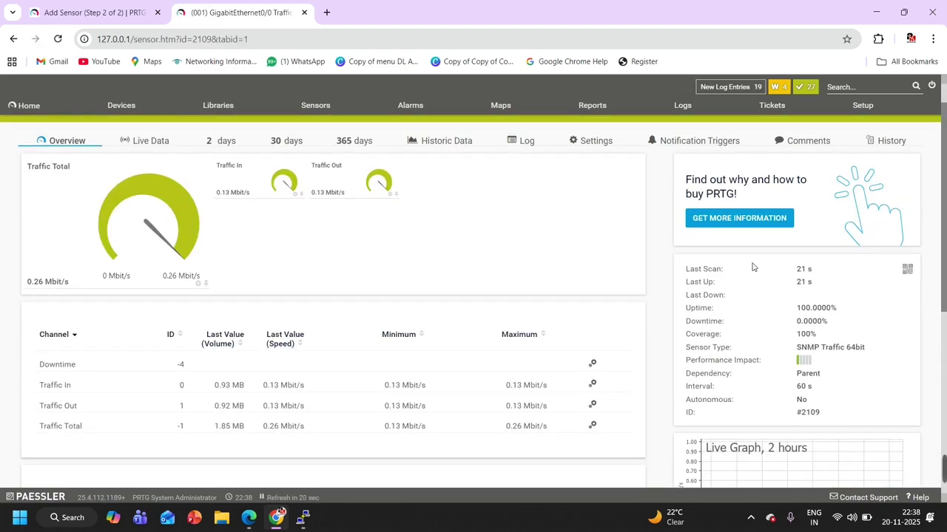
pyautogui.scroll(-5, 794, 280)
pyautogui.scroll(3, 795, 383)
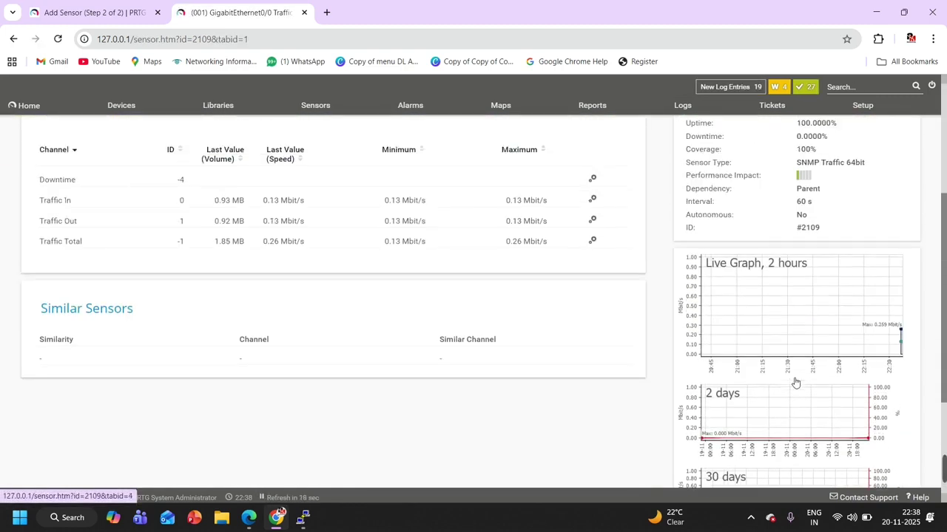
pyautogui.scroll(-3, 795, 383)
pyautogui.scroll(3, 789, 397)
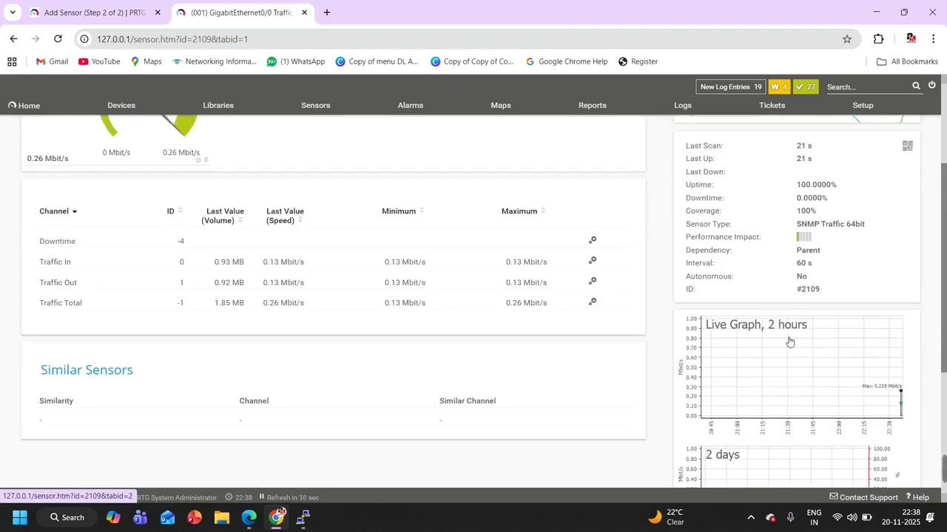
pyautogui.scroll(2, 794, 332)
pyautogui.scroll(-5, 784, 355)
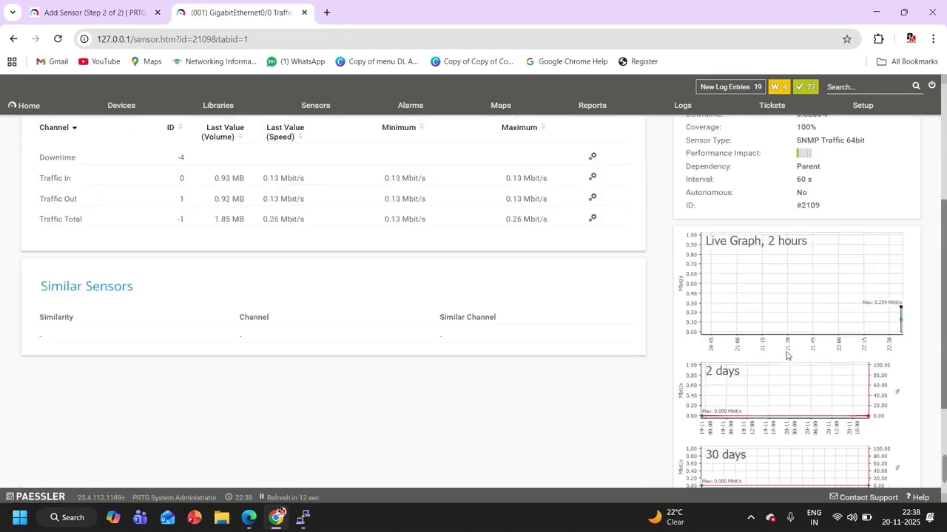
pyautogui.scroll(5, 794, 392)
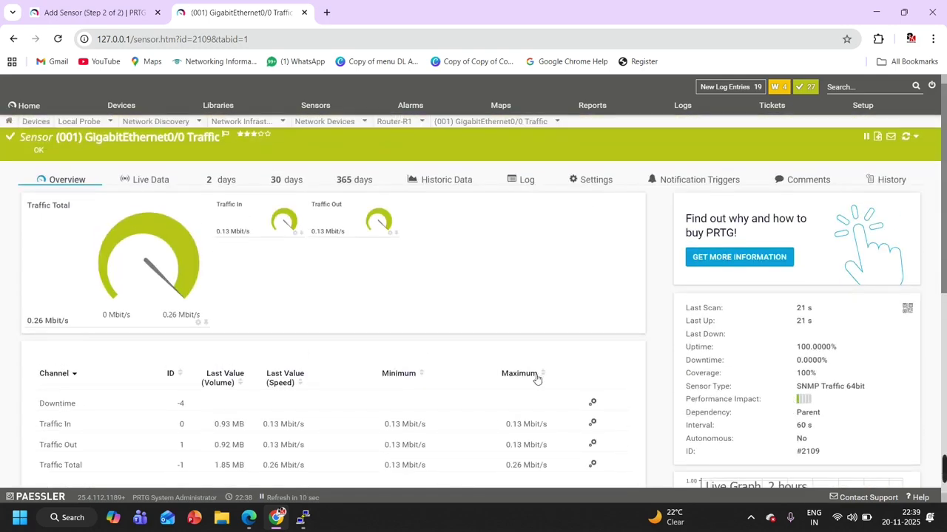
pyautogui.scroll(-3, 414, 312)
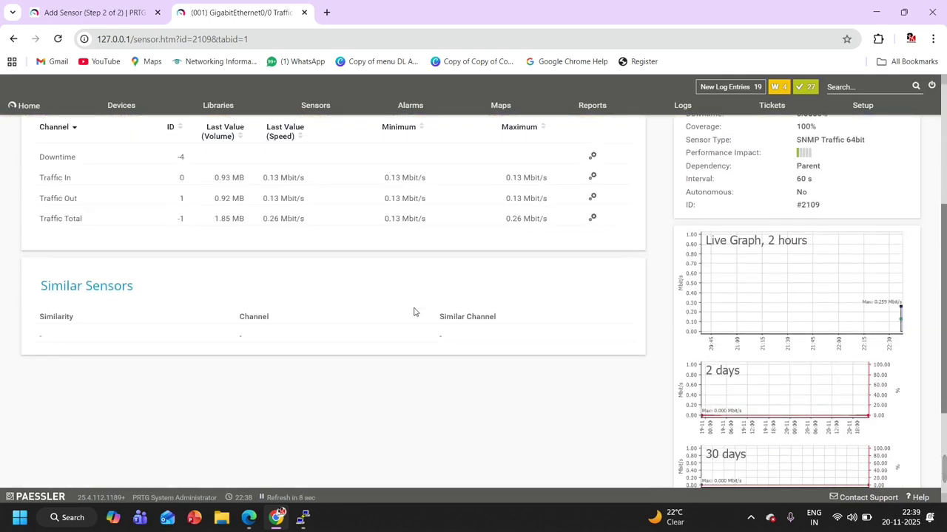
pyautogui.scroll(2, 414, 312)
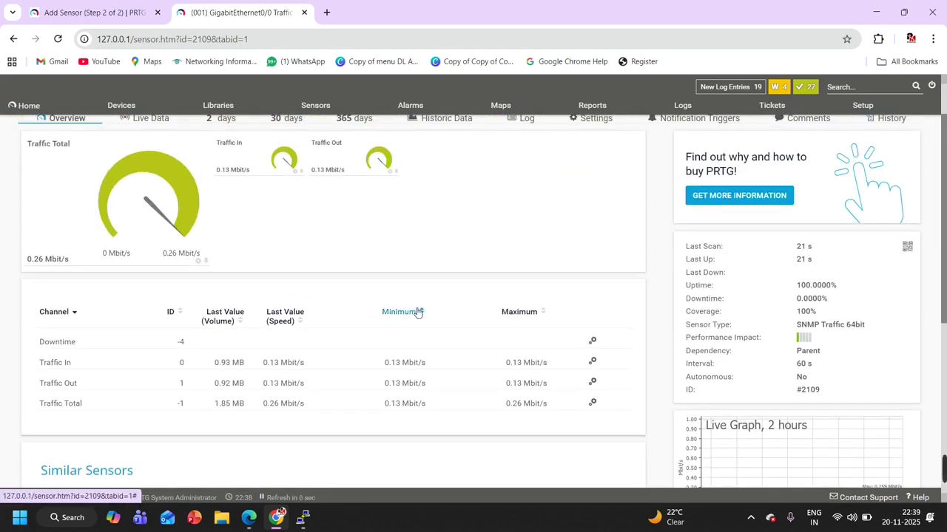
pyautogui.scroll(1, 422, 267)
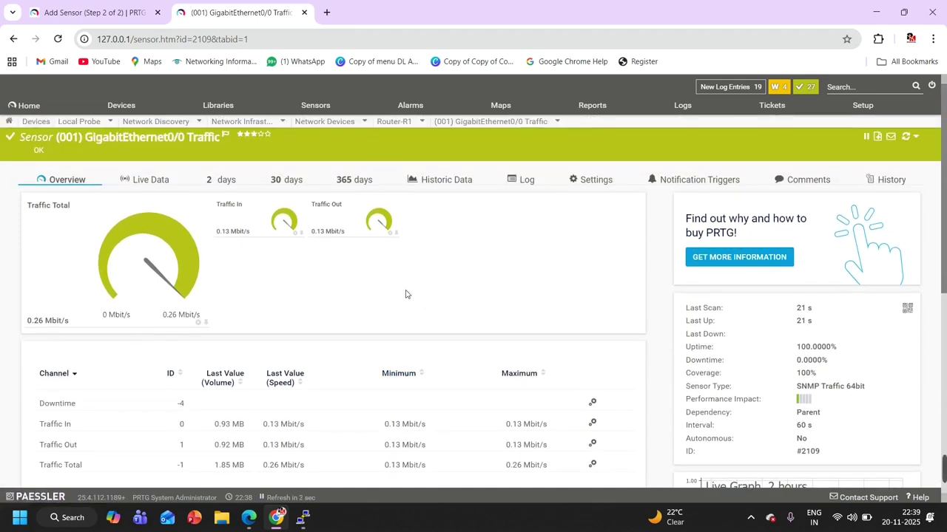
pyautogui.scroll(-3, 405, 295)
pyautogui.scroll(3, 406, 295)
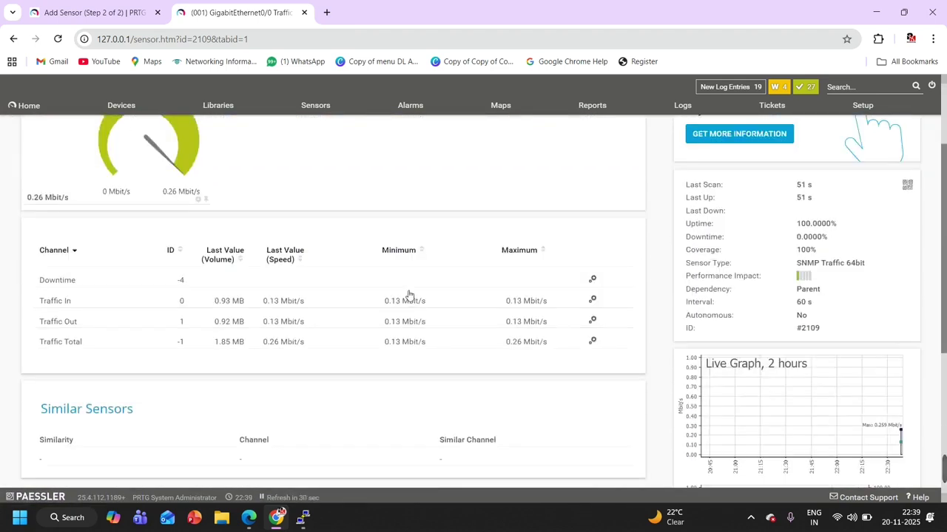
# Return to the overview of all devices and open Router-R1 to check the status of its three sensors.
pyautogui.click(127, 108)
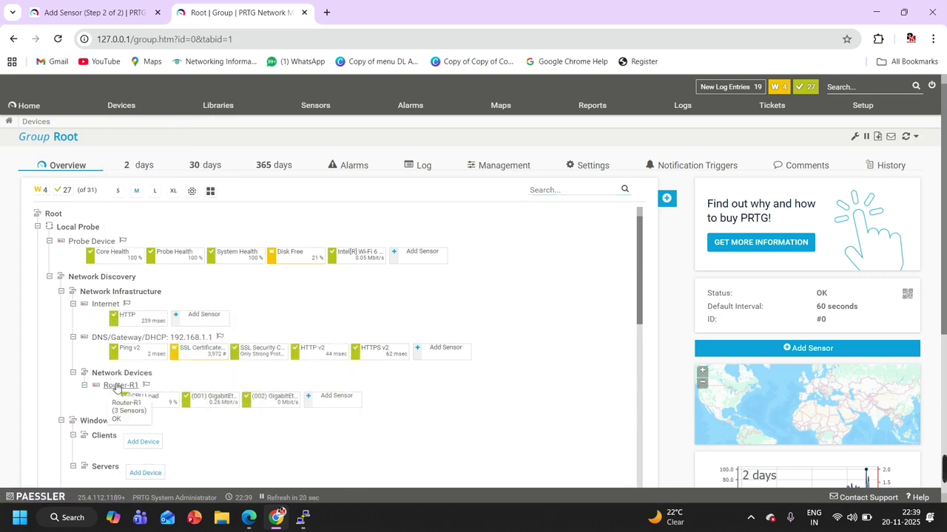
pyautogui.click(116, 386)
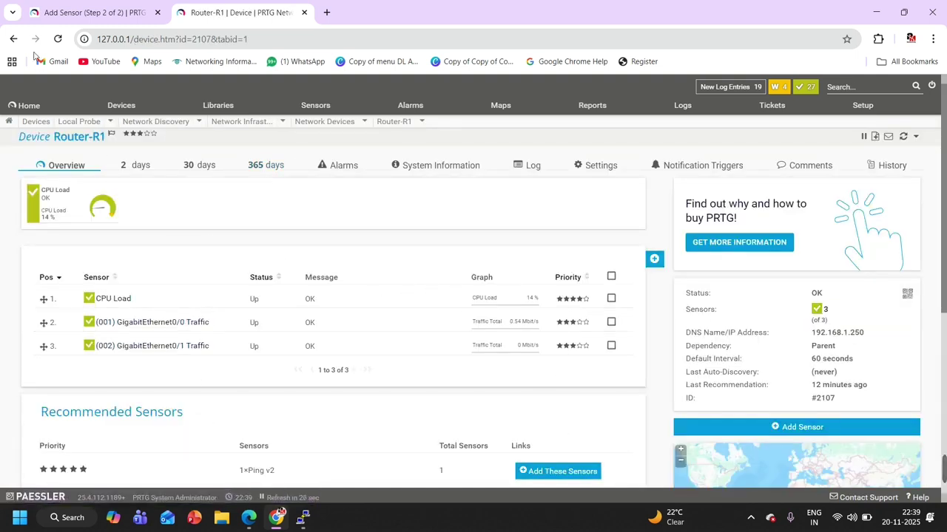
# Return to the overview of all devices, start adding a sensor to Router-R1 and search the sensor types for "Memory".
pyautogui.click(13, 39)
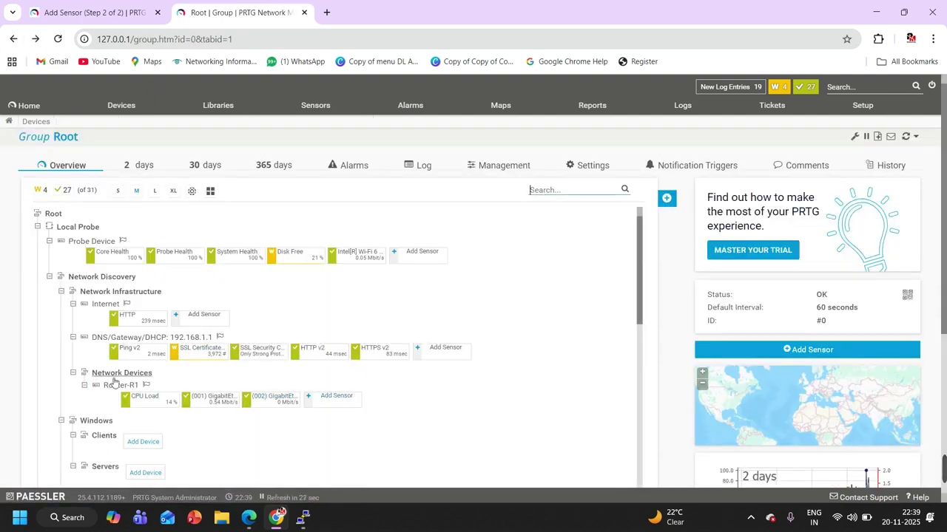
pyautogui.click(336, 398)
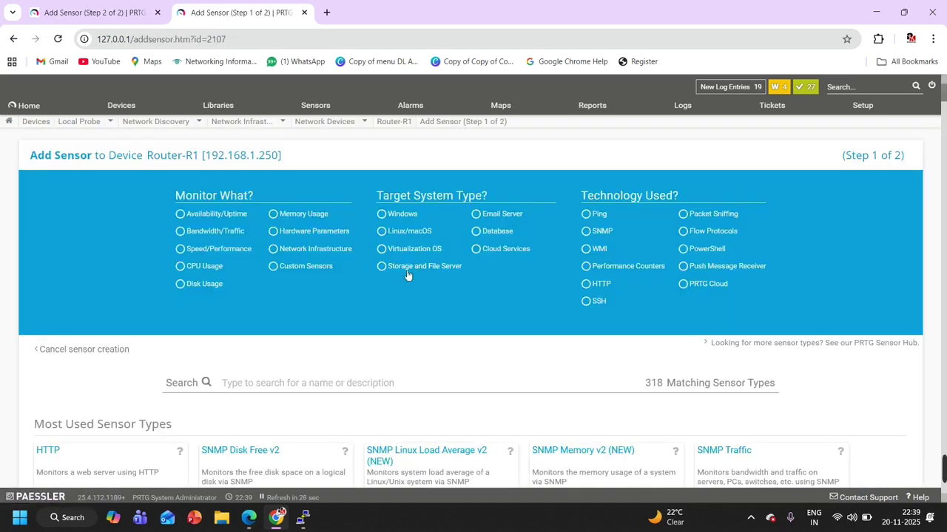
pyautogui.scroll(-4, 567, 295)
pyautogui.scroll(3, 567, 294)
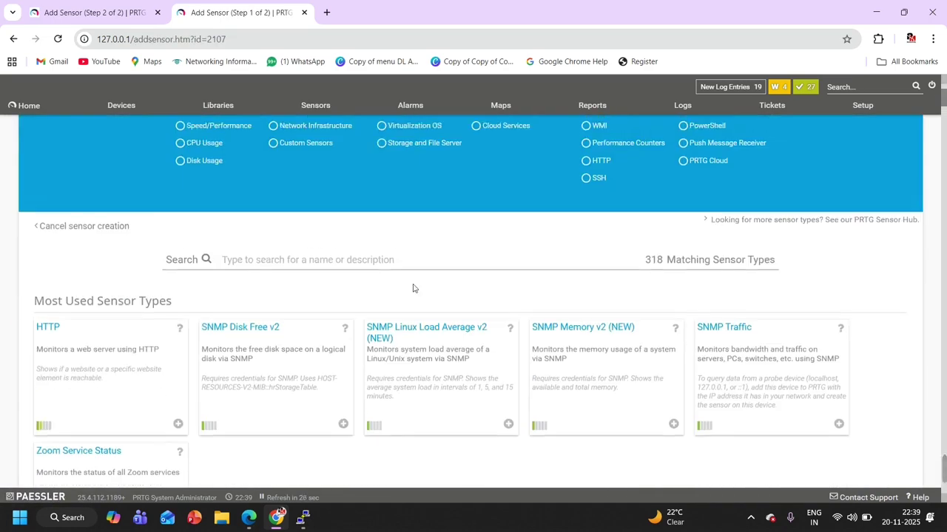
pyautogui.click(307, 267)
pyautogui.write('M')
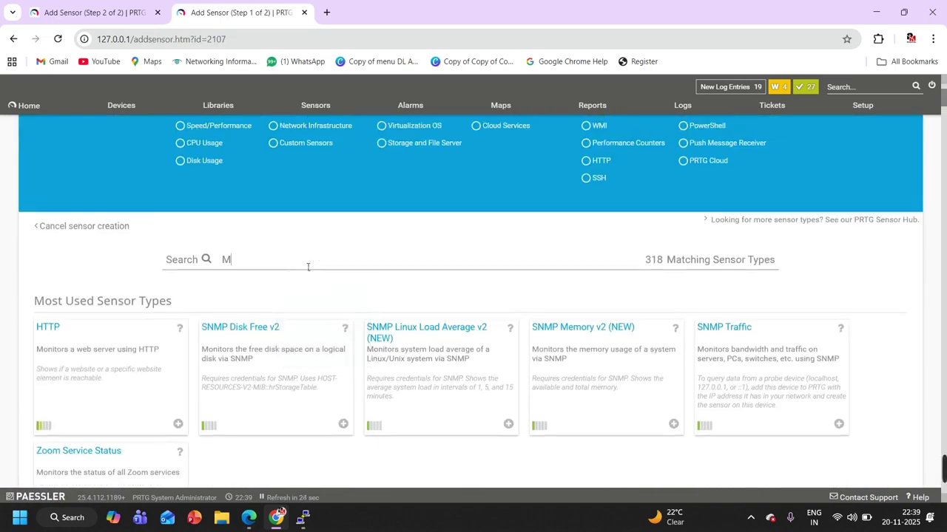
pyautogui.write('e')
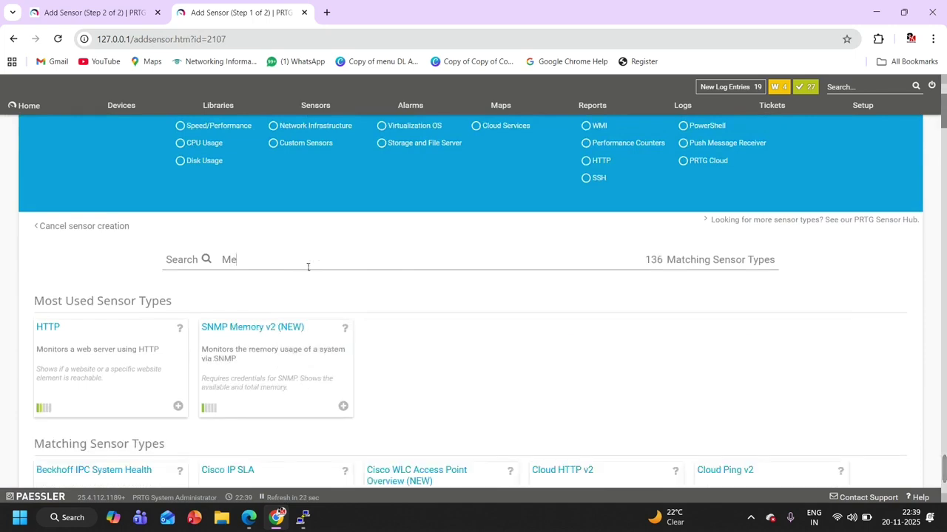
pyautogui.write('mory')
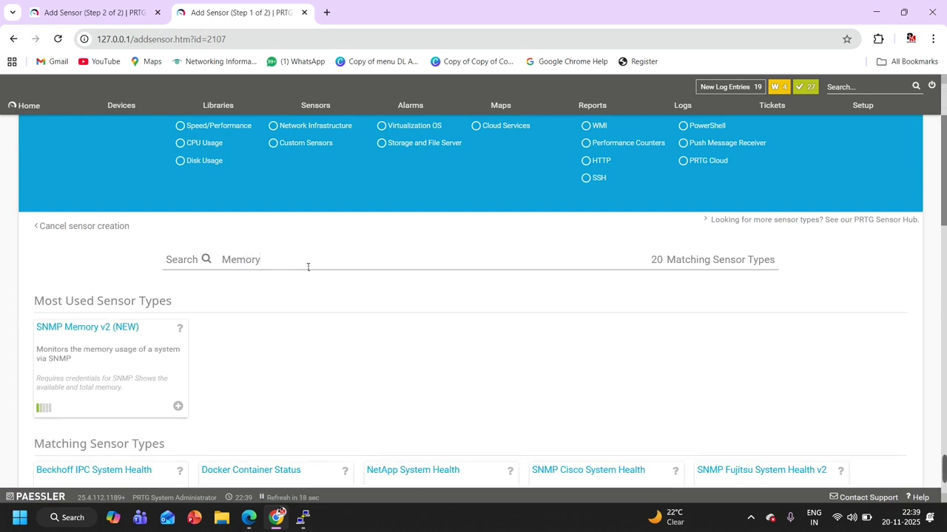
# Refine the sensor type search to "SNMP Memory" and look through the matching sensor types.
pyautogui.moveTo(291, 264); pyautogui.dragTo(167, 248)
pyautogui.press('Home')
pyautogui.write('SNMP')
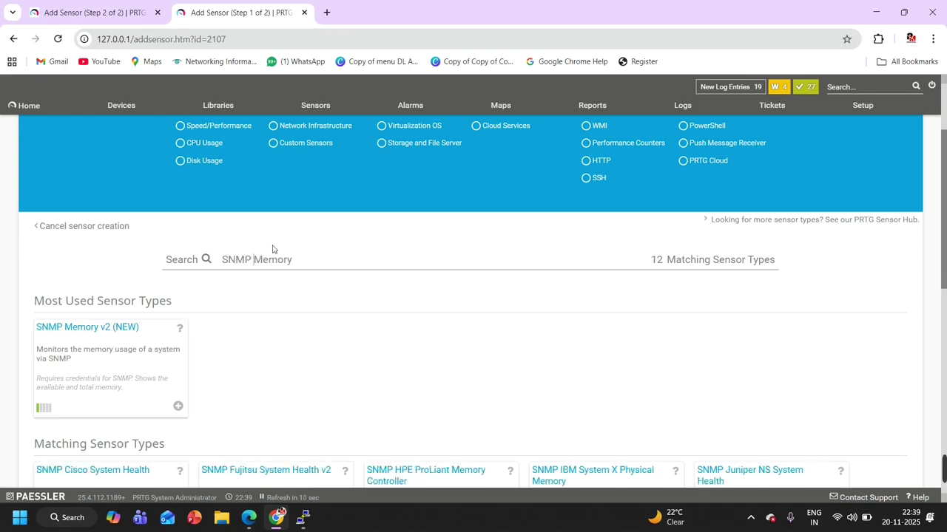
pyautogui.scroll(-3, 272, 338)
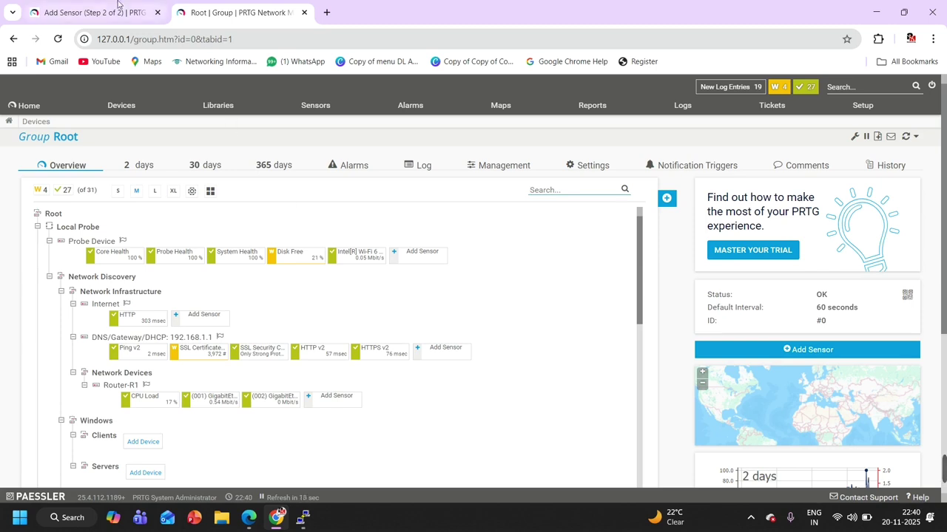
# Switch to the EVE topology to look over the routers and switches, and minimize it to return to PRTG.
pyautogui.click(248, 518)
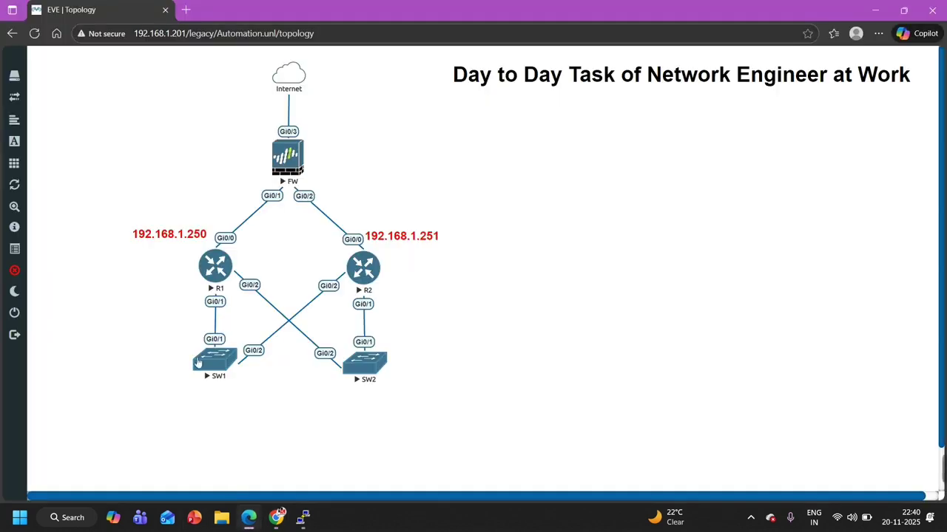
pyautogui.moveTo(155, 327); pyautogui.dragTo(435, 400)
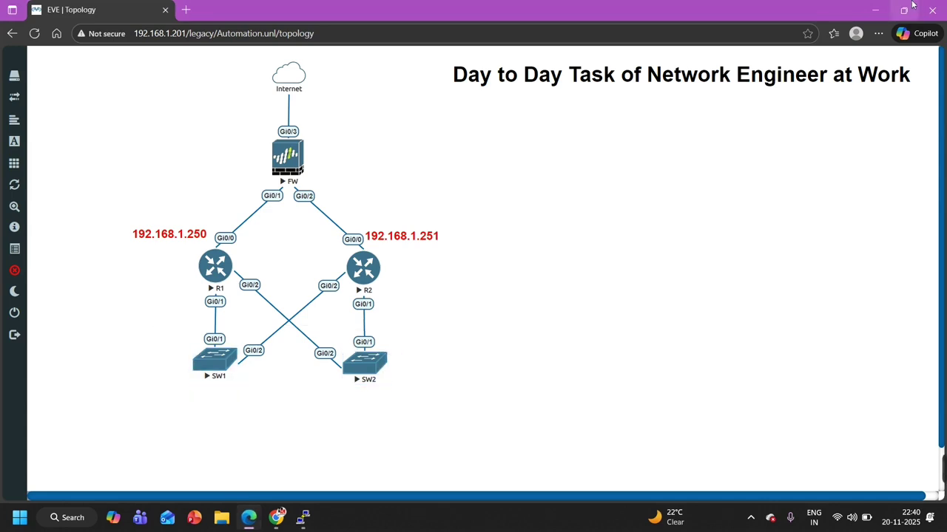
pyautogui.click(875, 9)
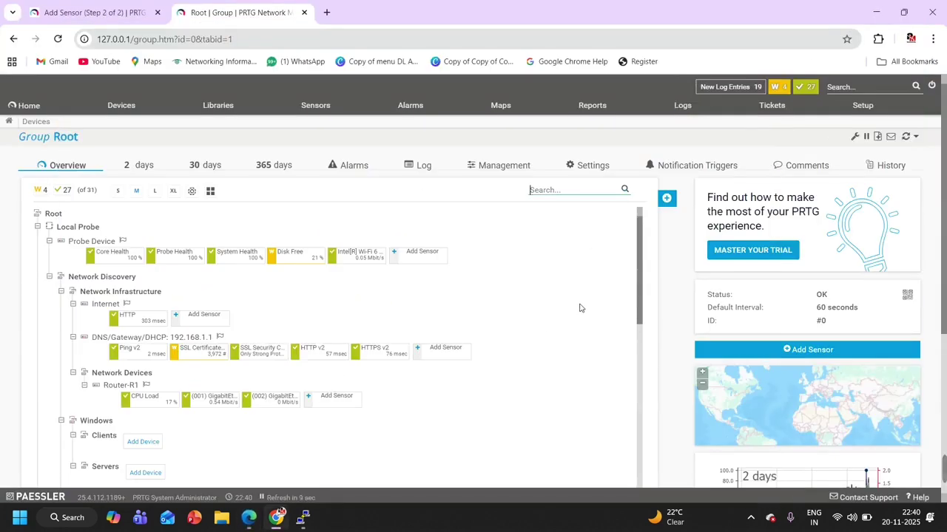